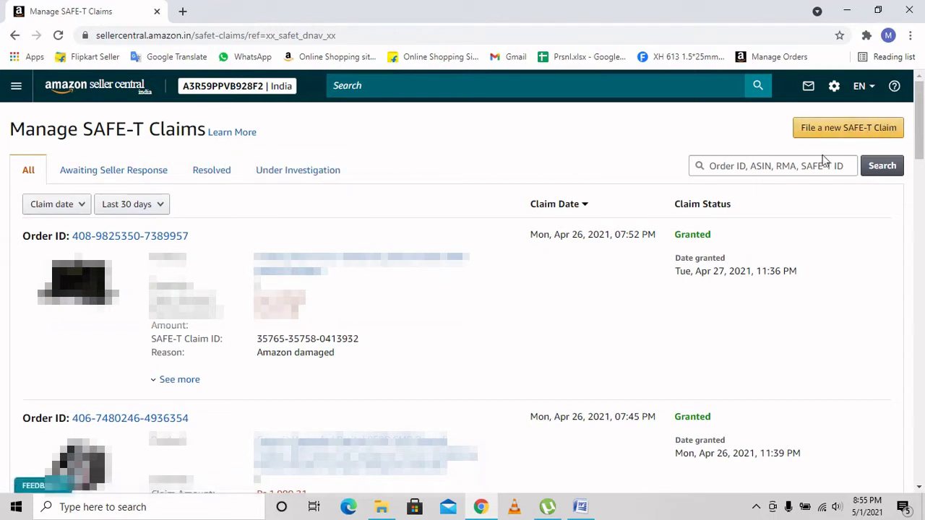
Review the SAFE-T claims by status: Awaiting Seller Response, Resolved, Under Investigation and All
{"action": "left_click", "coordinate": [747, 167]}
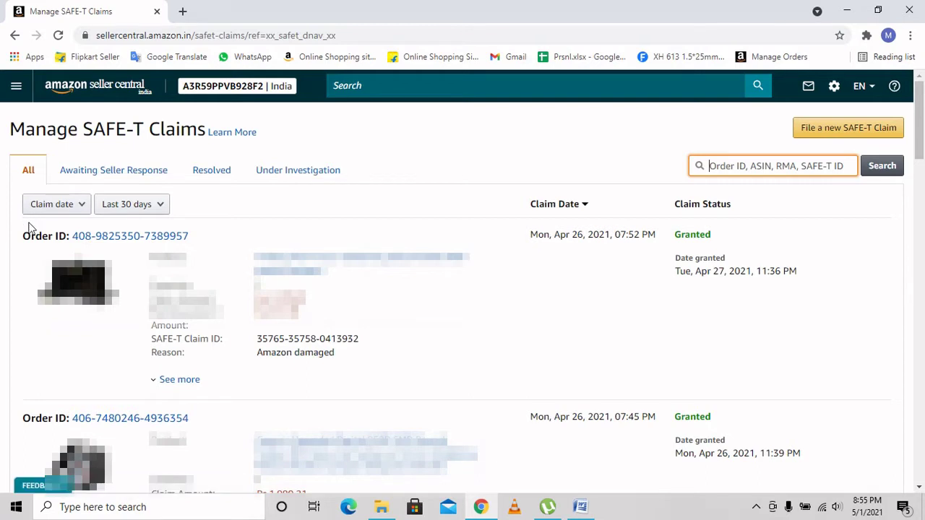
{"action": "left_click", "coordinate": [104, 177]}
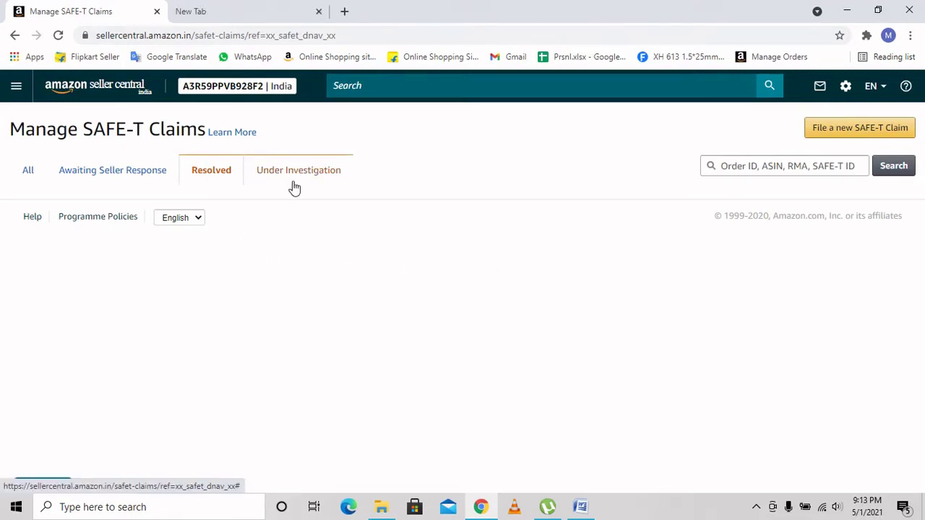
{"action": "left_click", "coordinate": [299, 188]}
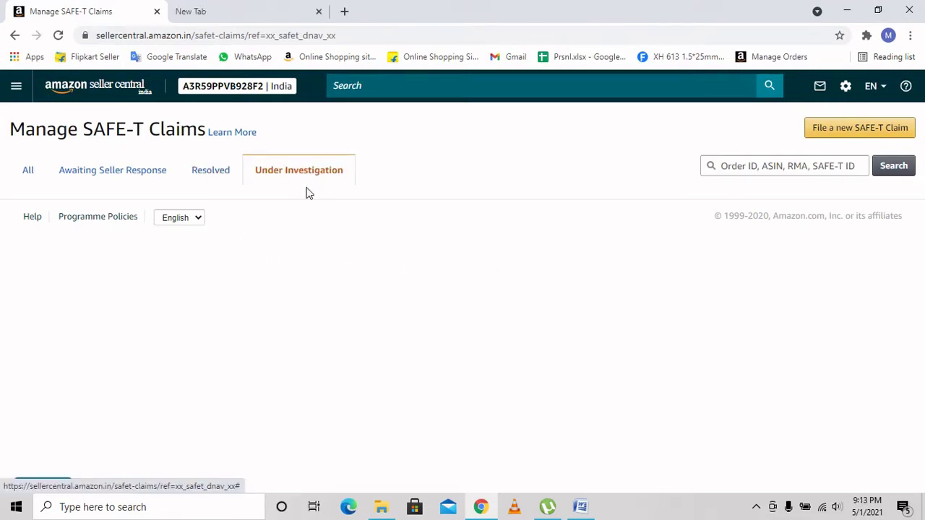
{"action": "left_click", "coordinate": [110, 189]}
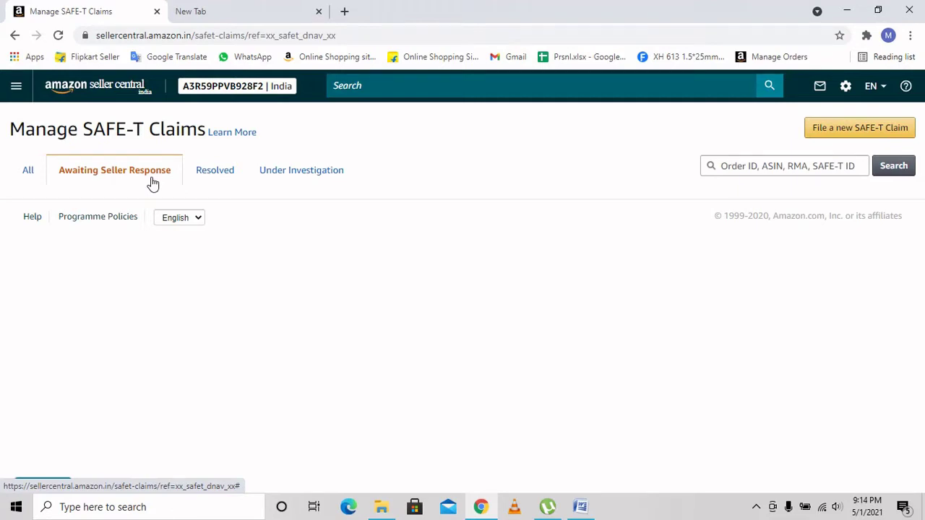
{"action": "left_click", "coordinate": [307, 179]}
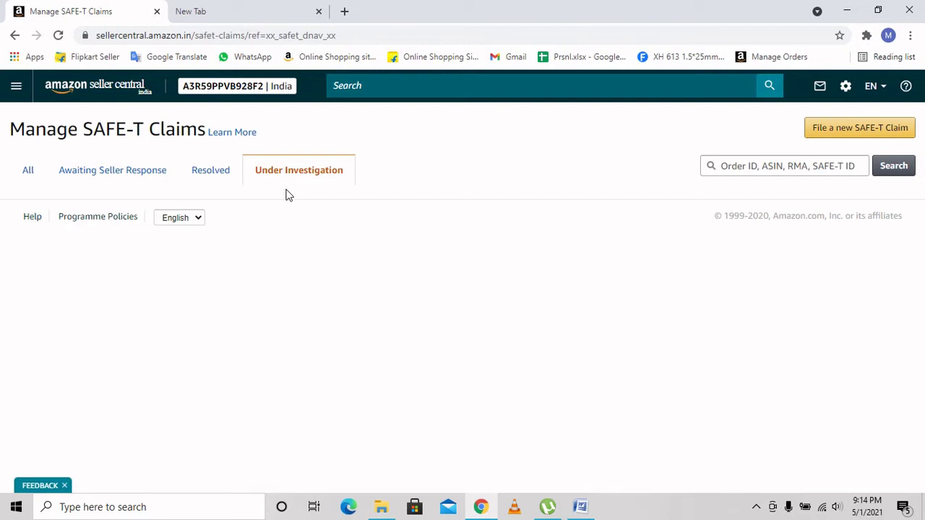
{"action": "left_click", "coordinate": [32, 180]}
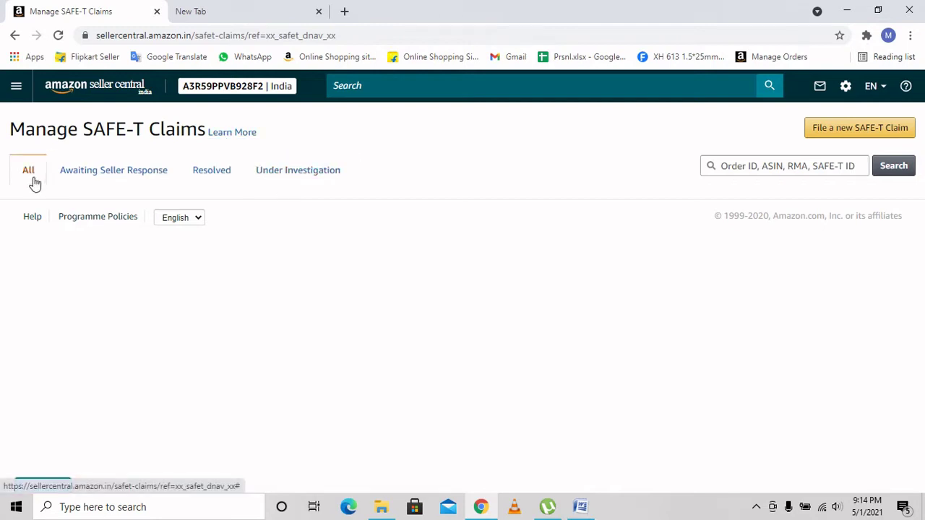
{"action": "left_click", "coordinate": [216, 179]}
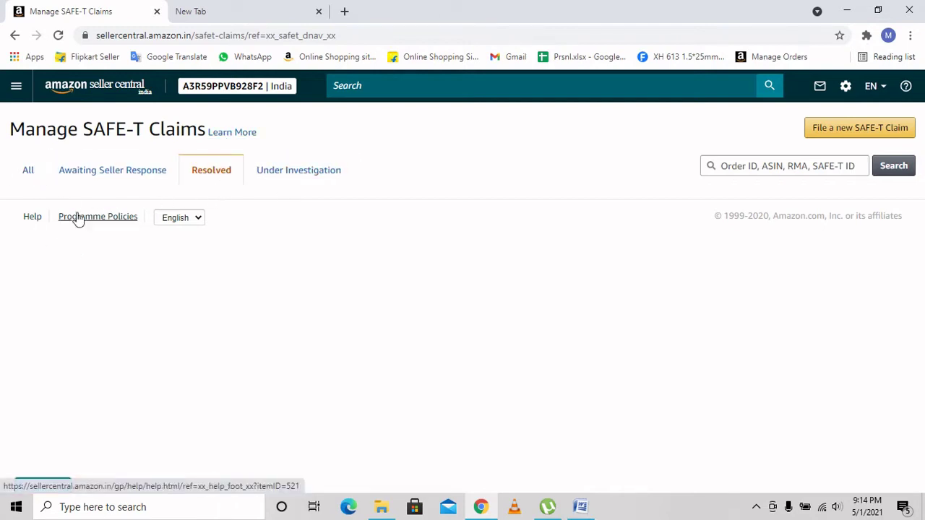
{"action": "left_click", "coordinate": [31, 182]}
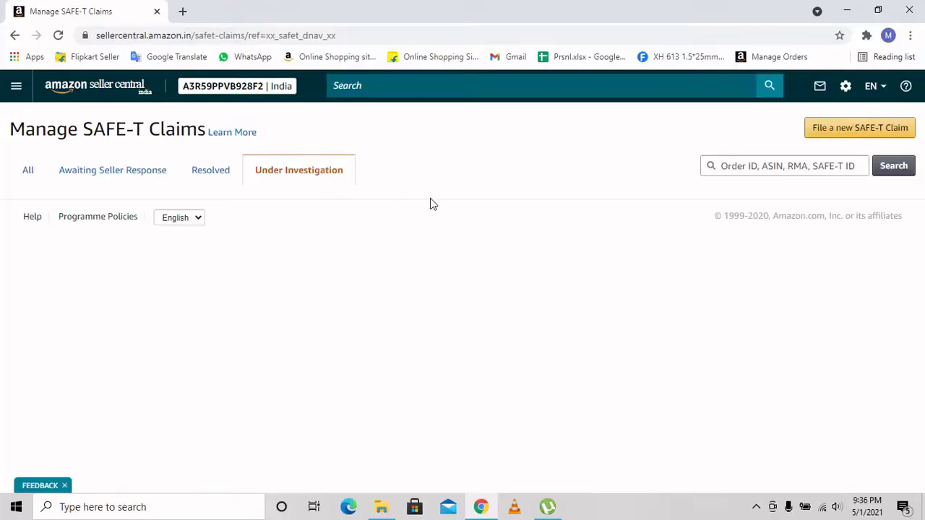
Start a new SAFE-T claim, enter the order ID and check the order's eligibility
{"action": "left_click", "coordinate": [875, 133]}
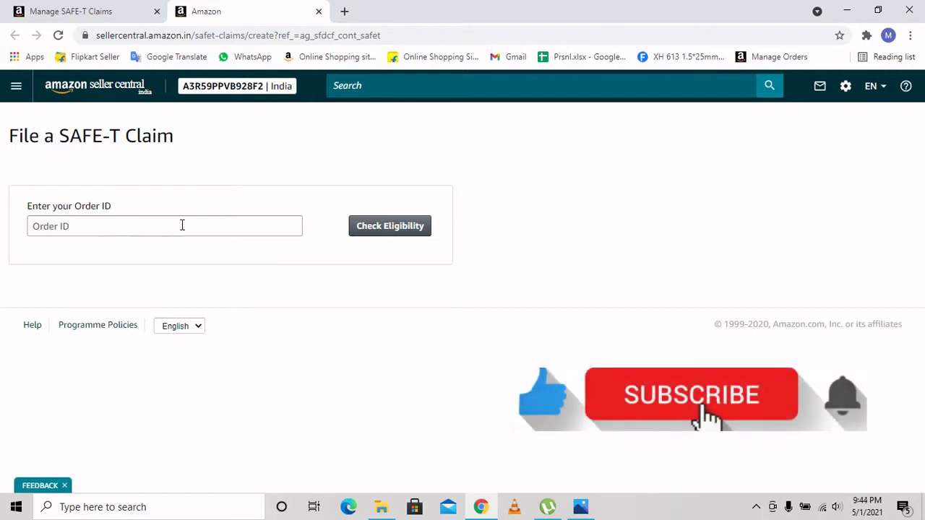
{"action": "left_click", "coordinate": [206, 219]}
{"action": "key", "text": "ctrl+v"}
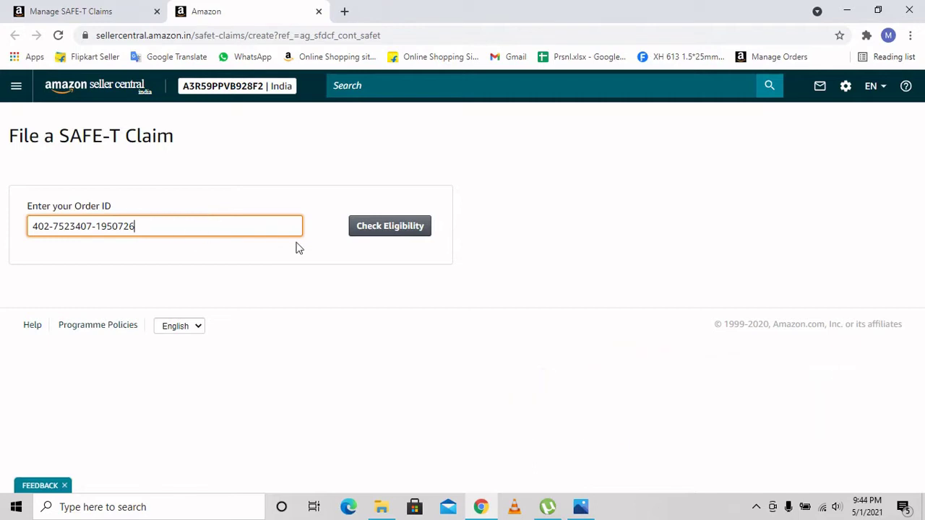
{"action": "left_click", "coordinate": [408, 235]}
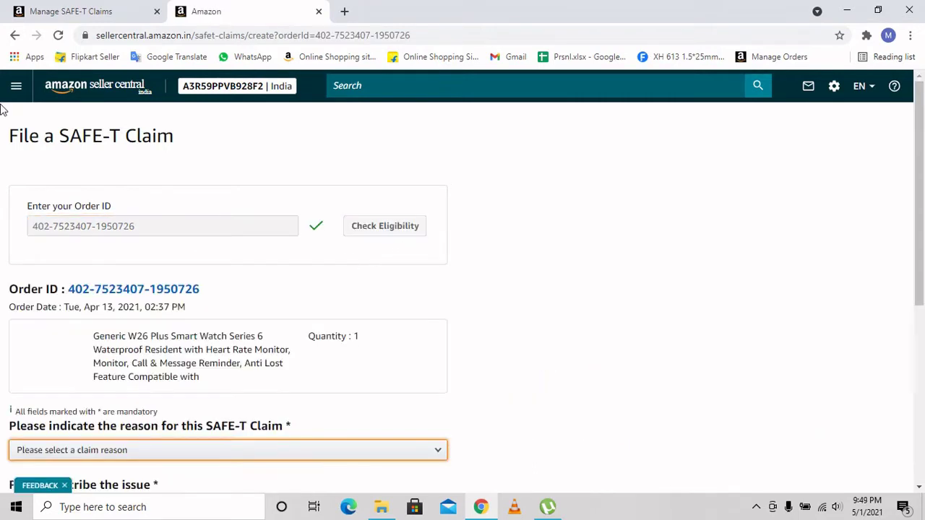
Set the claim reason to "Damage attributable to Amazon during transportation" and review the supporting documents it requires
{"action": "scroll", "coordinate": [275, 325], "scroll_direction": "down", "scroll_amount": 4}
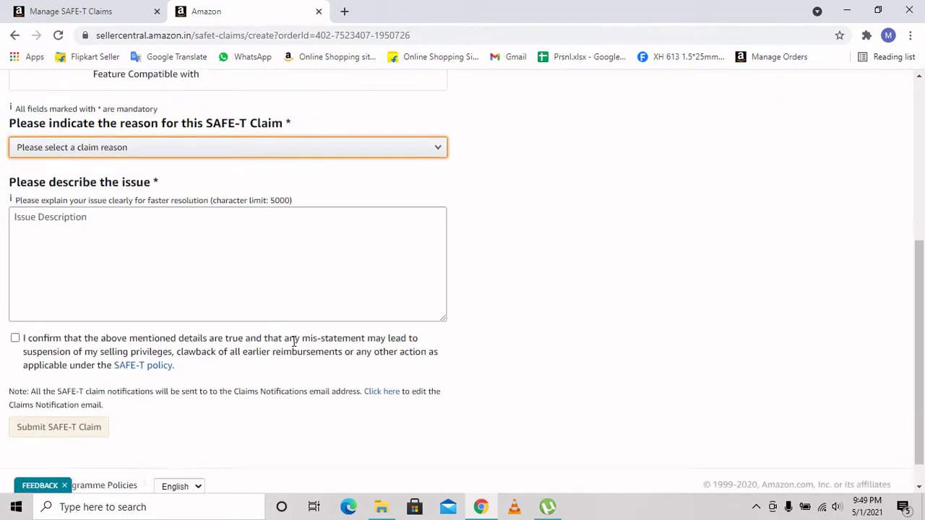
{"action": "scroll", "coordinate": [268, 350], "scroll_direction": "up", "scroll_amount": 3}
{"action": "scroll", "coordinate": [174, 341], "scroll_direction": "down", "scroll_amount": 2}
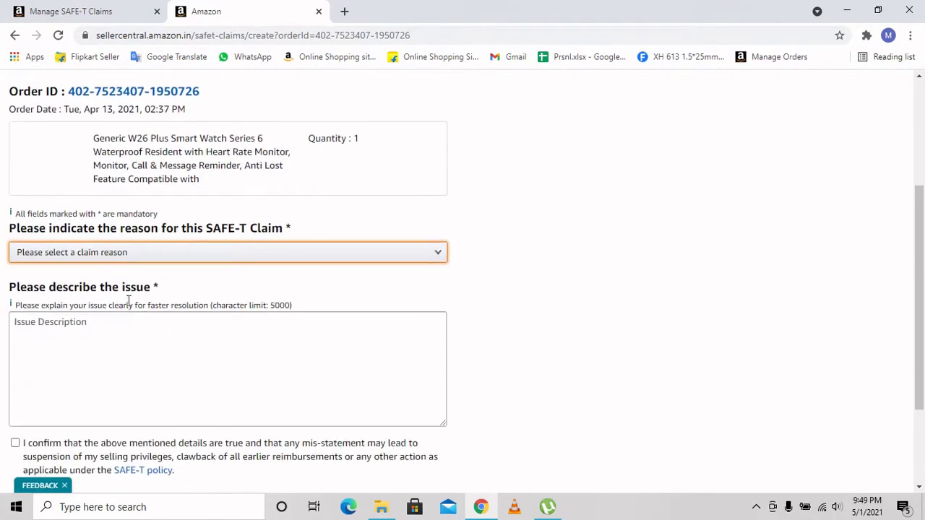
{"action": "left_click", "coordinate": [267, 261]}
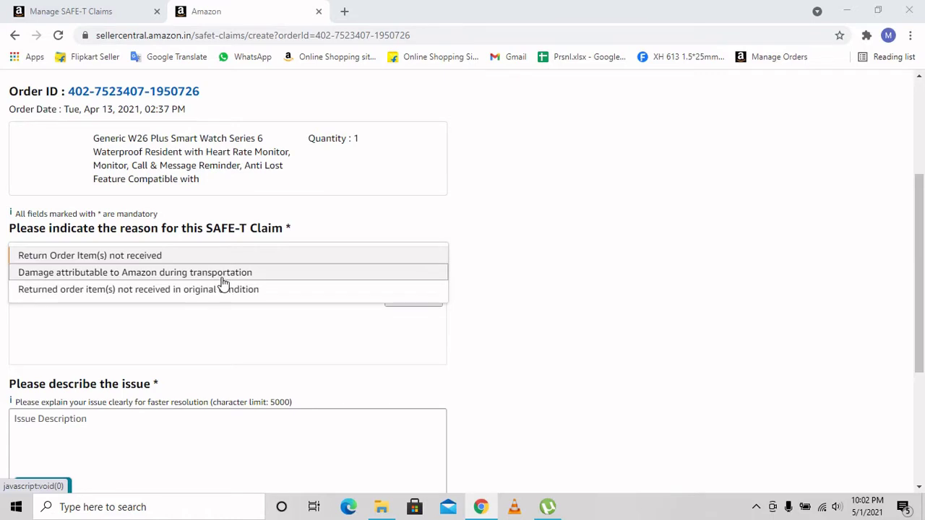
{"action": "left_click", "coordinate": [216, 276]}
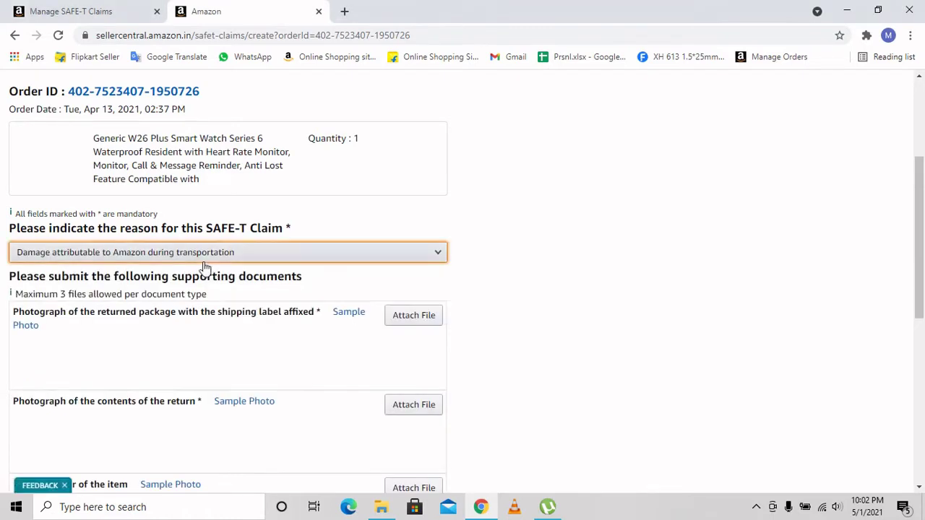
{"action": "scroll", "coordinate": [202, 304], "scroll_direction": "down", "scroll_amount": 2}
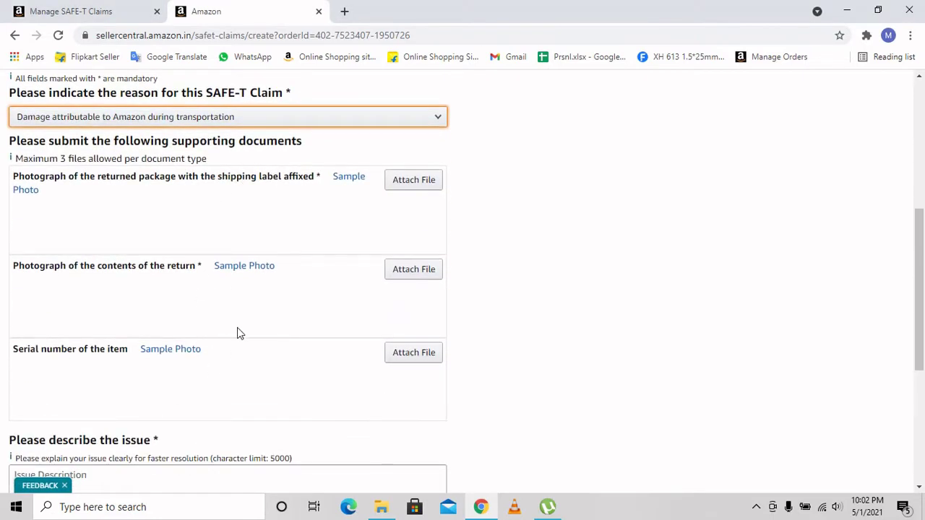
{"action": "scroll", "coordinate": [237, 330], "scroll_direction": "up", "scroll_amount": 2}
{"action": "scroll", "coordinate": [194, 338], "scroll_direction": "up", "scroll_amount": 1}
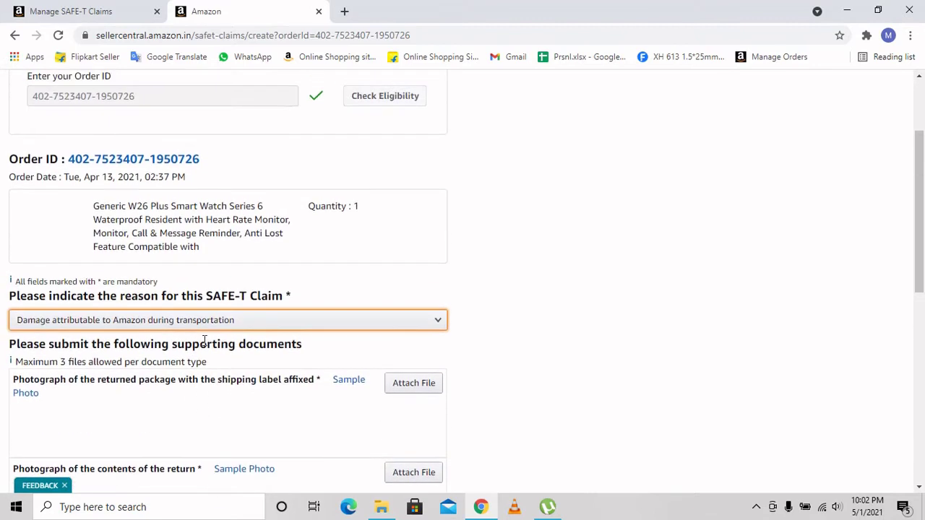
{"action": "scroll", "coordinate": [202, 330], "scroll_direction": "down", "scroll_amount": 2}
Change the claim reason to "Returned order item(s) not received in original condition" and look over its document requirements
{"action": "left_click", "coordinate": [206, 189]}
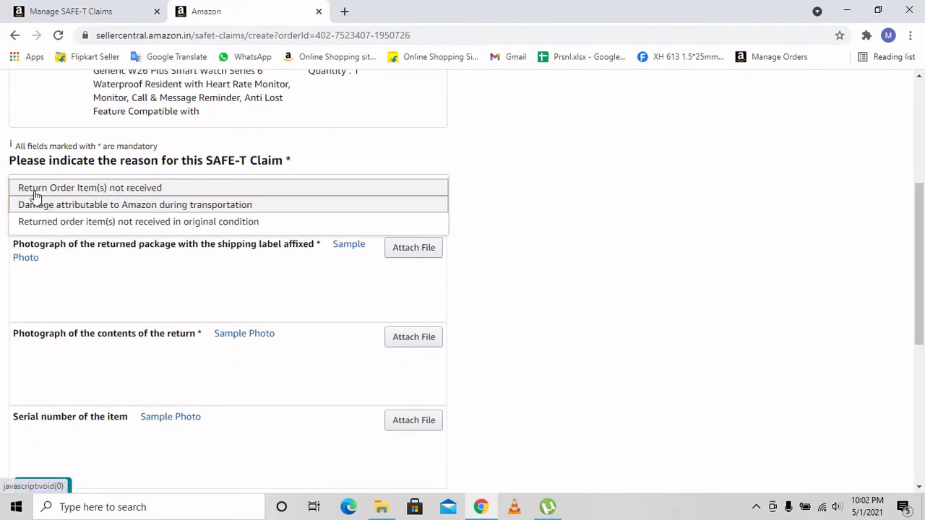
{"action": "left_click", "coordinate": [222, 222]}
{"action": "scroll", "coordinate": [159, 331], "scroll_direction": "down", "scroll_amount": 3}
{"action": "scroll", "coordinate": [159, 330], "scroll_direction": "up", "scroll_amount": 3}
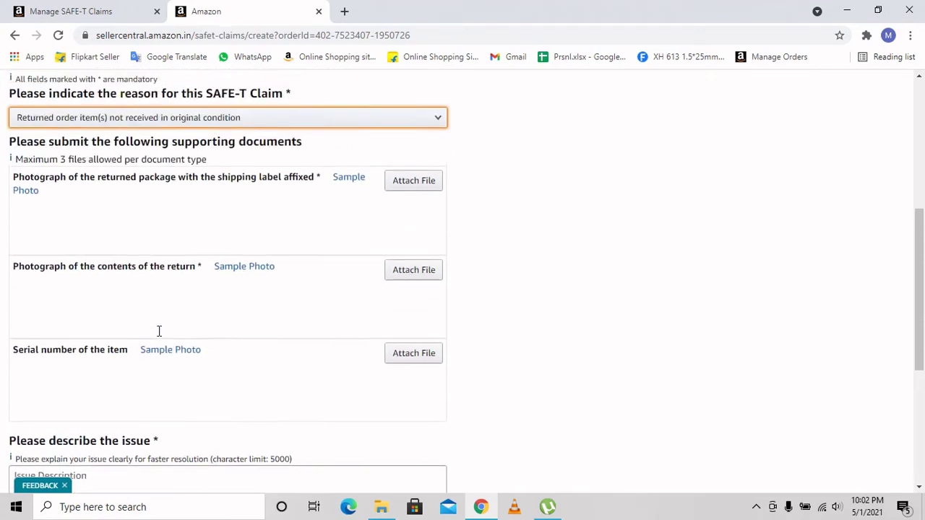
Switch the claim reason back to "Damage attributable to Amazon during transportation" and compare the required documents
{"action": "left_click", "coordinate": [257, 186]}
{"action": "left_click", "coordinate": [249, 210]}
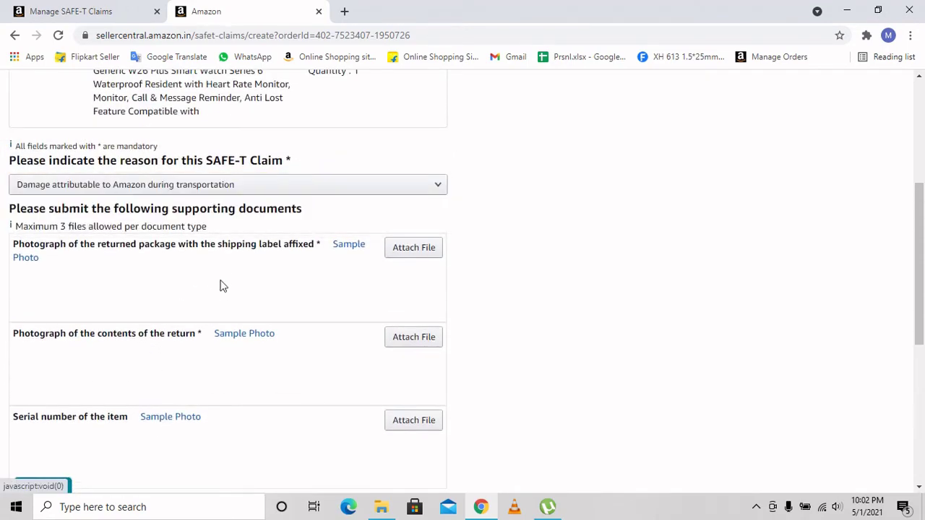
{"action": "scroll", "coordinate": [221, 285], "scroll_direction": "down", "scroll_amount": 3}
{"action": "scroll", "coordinate": [221, 284], "scroll_direction": "up", "scroll_amount": 3}
Set the claim reason to "Return Order Item(s) not received" and examine its optional attachment and issue description fields
{"action": "left_click", "coordinate": [204, 186]}
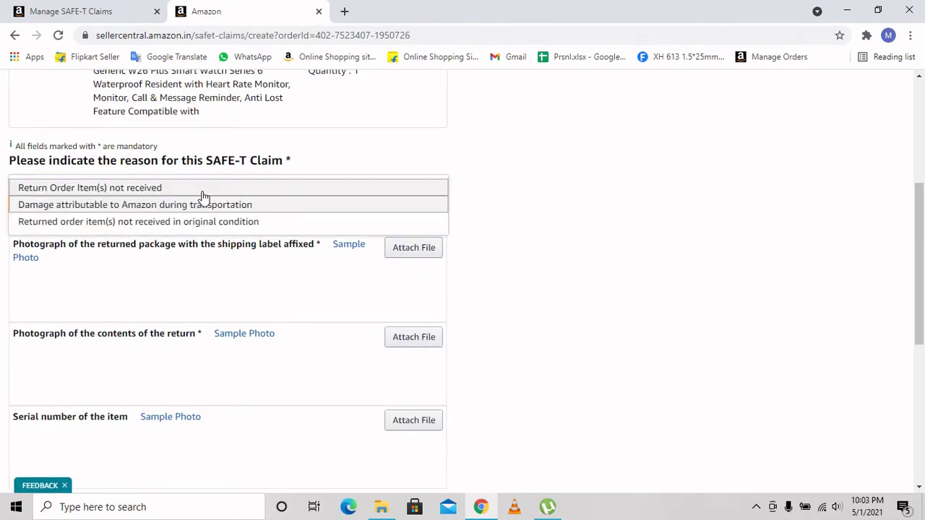
{"action": "left_click", "coordinate": [141, 186]}
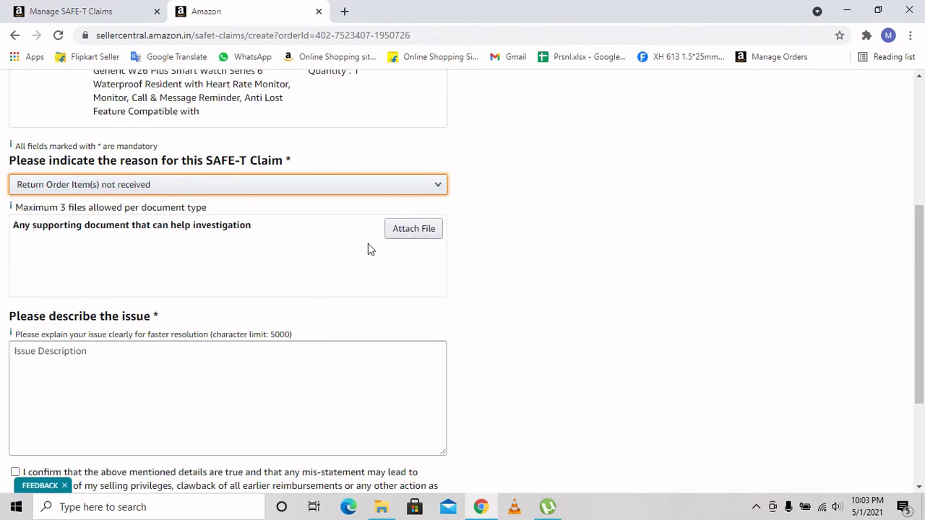
{"action": "left_click", "coordinate": [165, 253]}
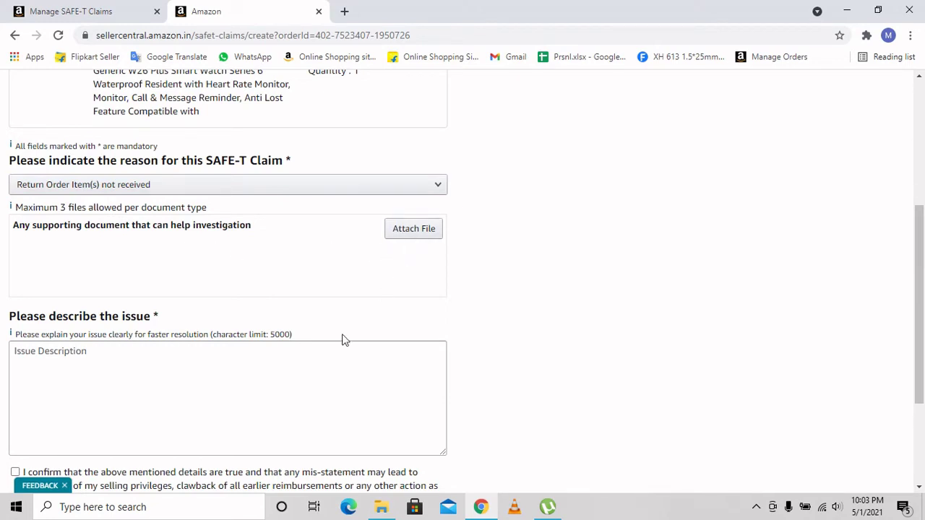
{"action": "left_click", "coordinate": [286, 383]}
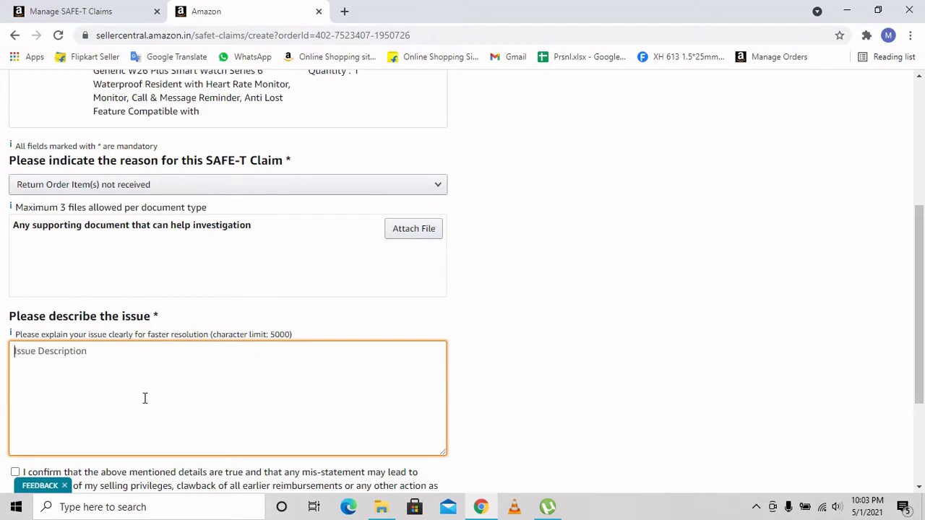
Select "Damage attributable to Amazon during transportation" as the claim reason again
{"action": "left_click", "coordinate": [190, 191]}
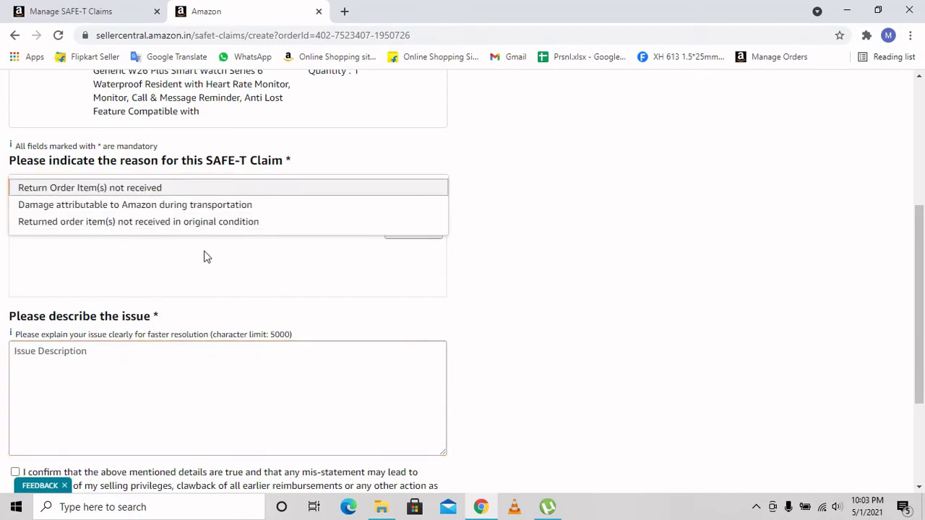
{"action": "left_click", "coordinate": [199, 209]}
{"action": "left_click", "coordinate": [209, 190]}
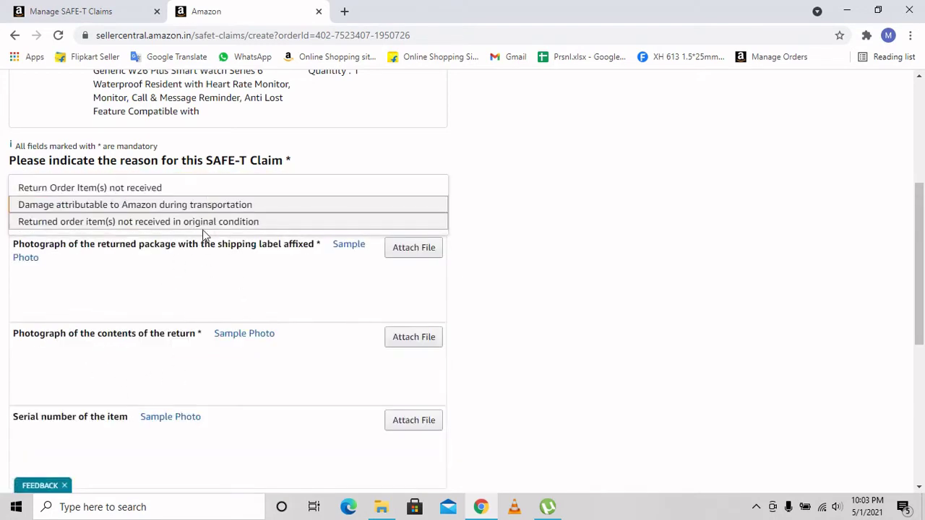
{"action": "left_click", "coordinate": [207, 211]}
{"action": "double_click", "coordinate": [225, 205]}
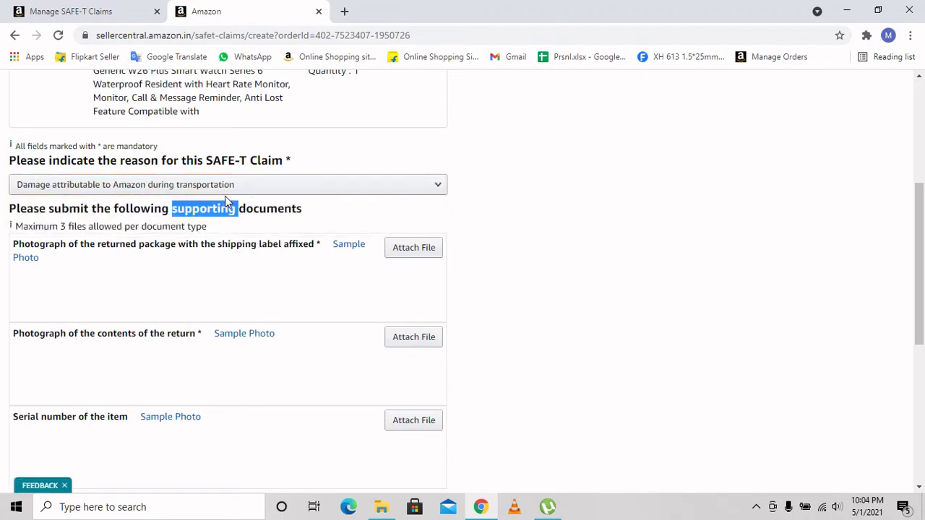
Set the claim reason to "Returned order item(s) not received in original condition" and place the cursor in the issue description
{"action": "left_click", "coordinate": [229, 190]}
{"action": "left_click", "coordinate": [217, 225]}
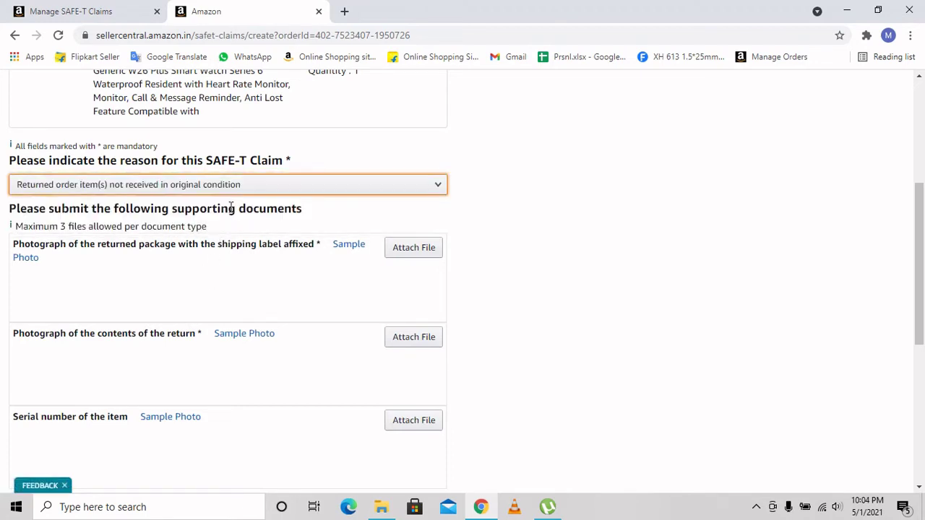
{"action": "scroll", "coordinate": [221, 284], "scroll_direction": "down", "scroll_amount": 3}
{"action": "scroll", "coordinate": [220, 284], "scroll_direction": "down", "scroll_amount": 4}
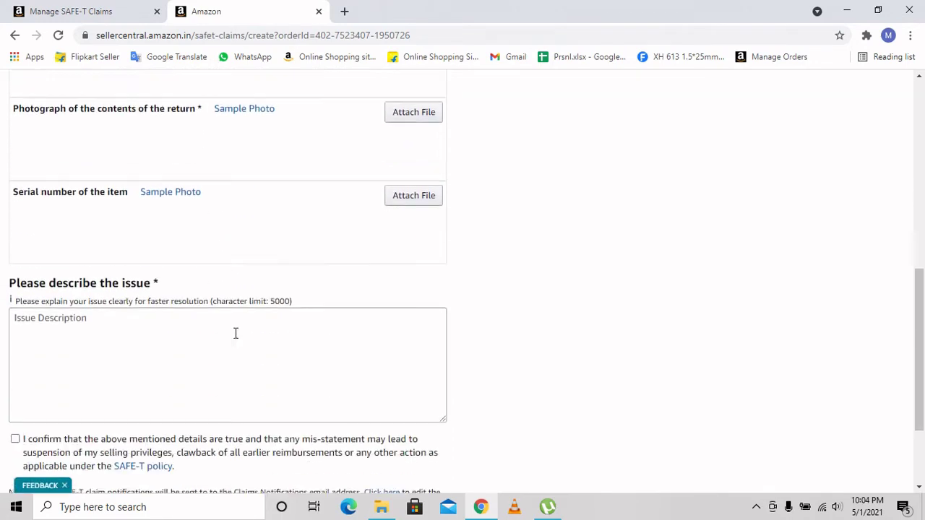
{"action": "left_click", "coordinate": [106, 311]}
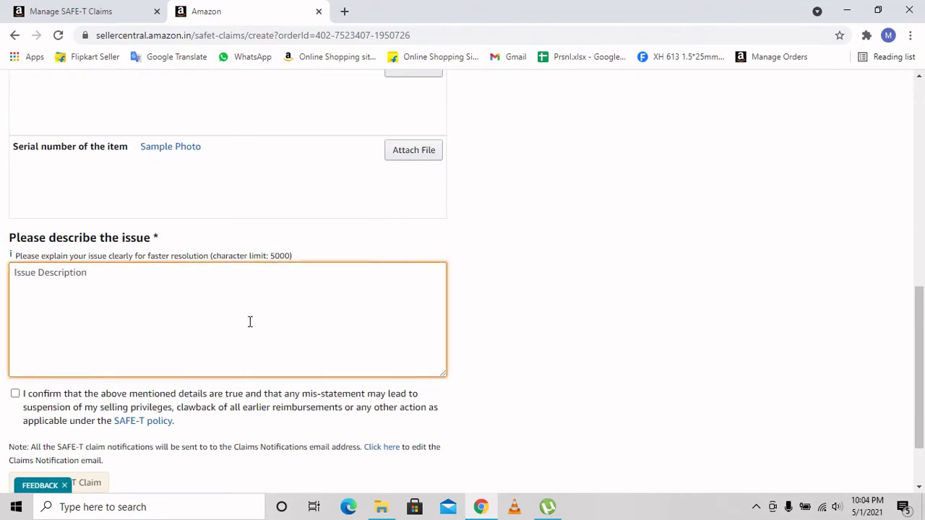
Recheck the claim reason options, keeping "Returned order item(s) not received in original condition", and review the required photographs, serial number and description fields
{"action": "scroll", "coordinate": [250, 340], "scroll_direction": "up", "scroll_amount": 4}
{"action": "left_click", "coordinate": [246, 185]}
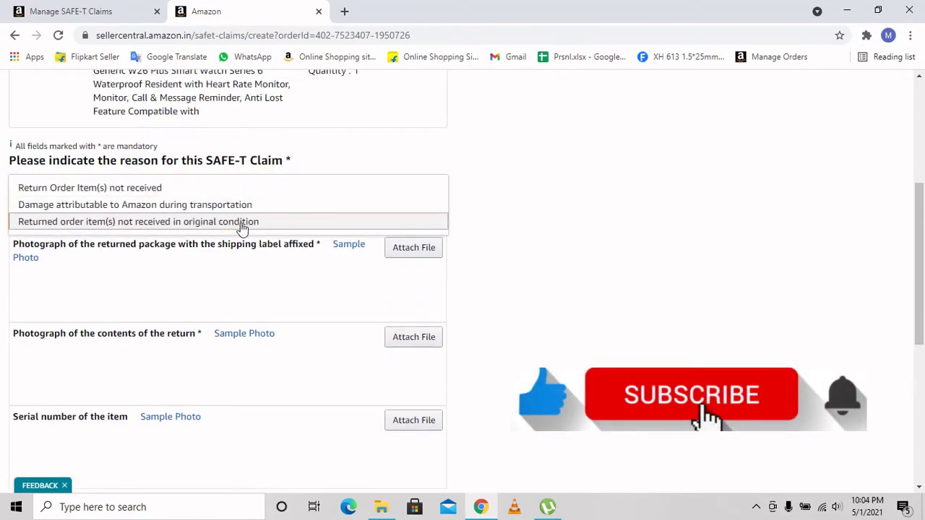
{"action": "left_click", "coordinate": [241, 223]}
{"action": "scroll", "coordinate": [285, 382], "scroll_direction": "down", "scroll_amount": 2}
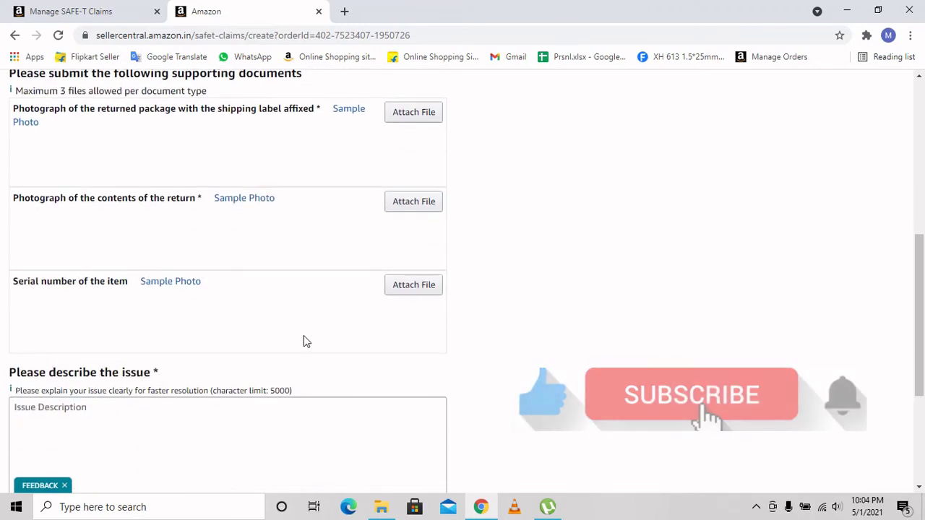
{"action": "scroll", "coordinate": [303, 338], "scroll_direction": "down", "scroll_amount": 2}
{"action": "scroll", "coordinate": [302, 341], "scroll_direction": "up", "scroll_amount": 1}
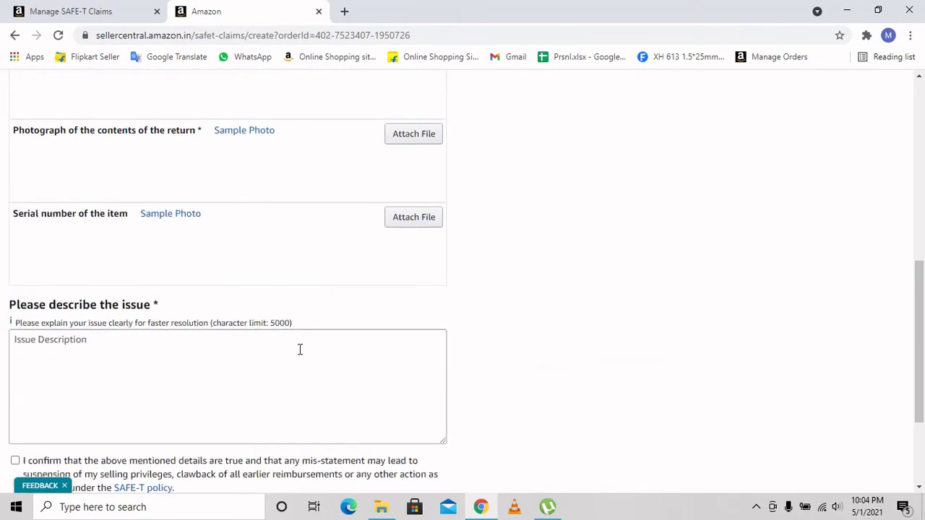
{"action": "scroll", "coordinate": [385, 315], "scroll_direction": "up", "scroll_amount": 1}
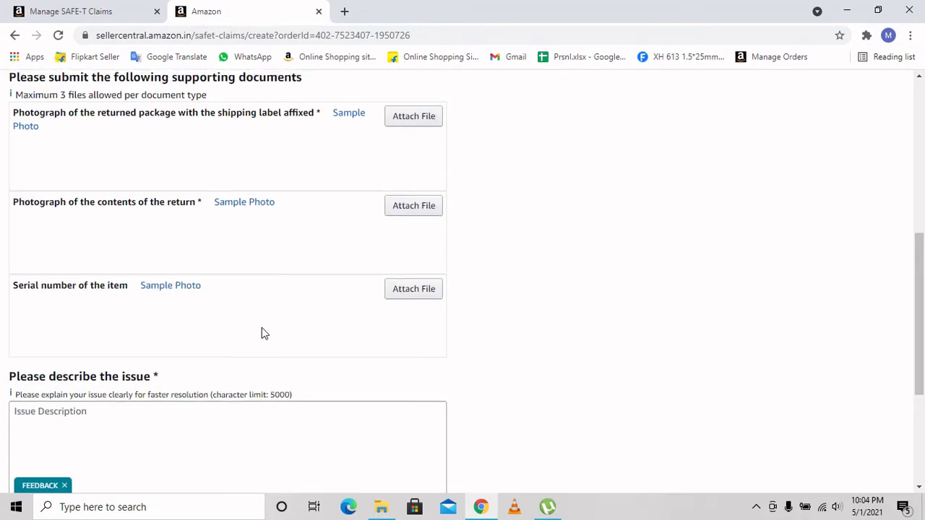
{"action": "scroll", "coordinate": [263, 333], "scroll_direction": "up", "scroll_amount": 3}
{"action": "scroll", "coordinate": [320, 347], "scroll_direction": "down", "scroll_amount": 2}
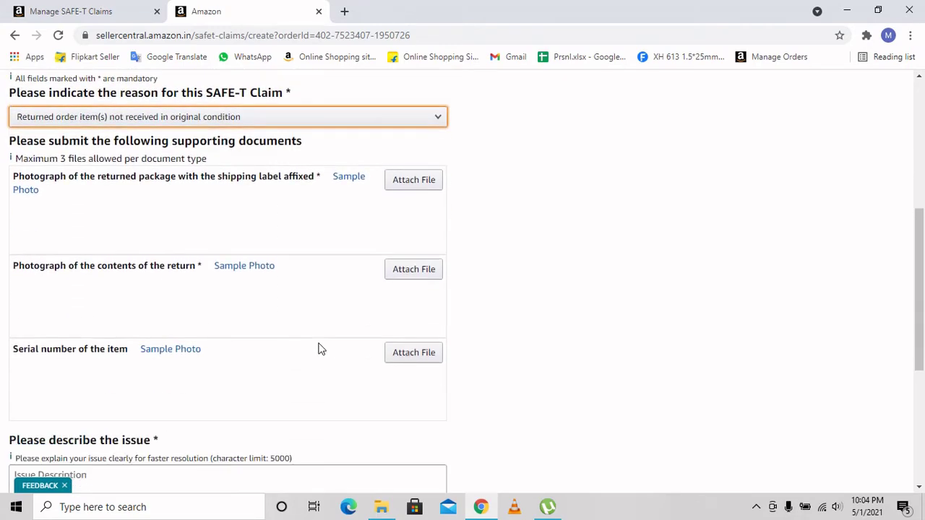
Examine the sample photo of a returned package with the shipping label affixed, enlarging it to read the label, and close it
{"action": "scroll", "coordinate": [320, 347], "scroll_direction": "up", "scroll_amount": 2}
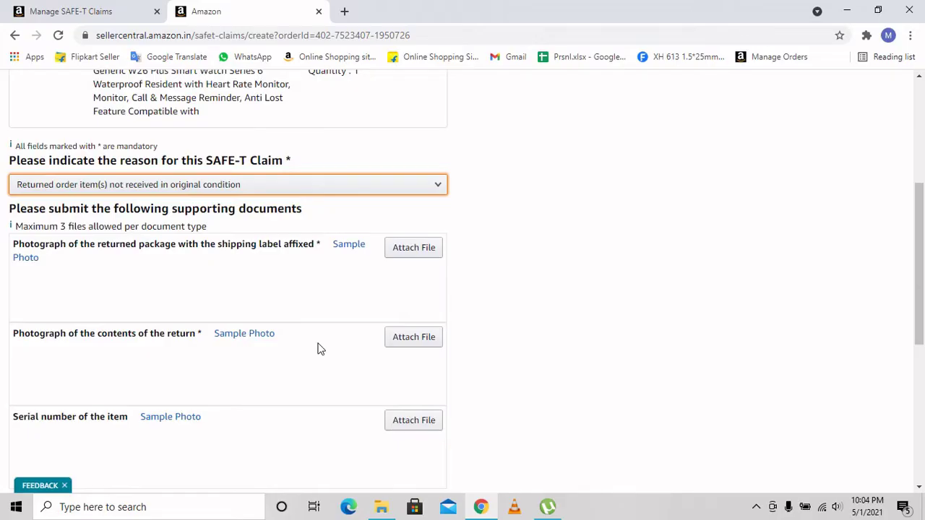
{"action": "scroll", "coordinate": [318, 349], "scroll_direction": "down", "scroll_amount": 1}
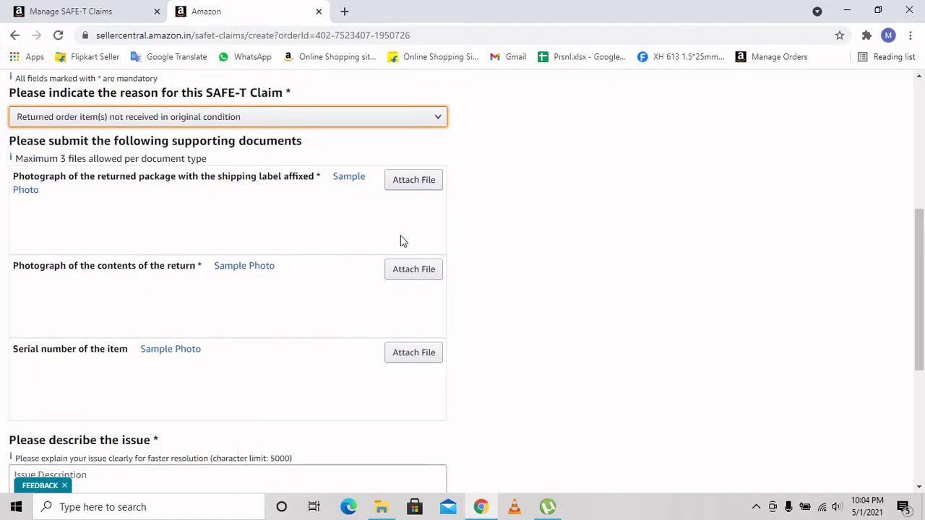
{"action": "left_click", "coordinate": [255, 181]}
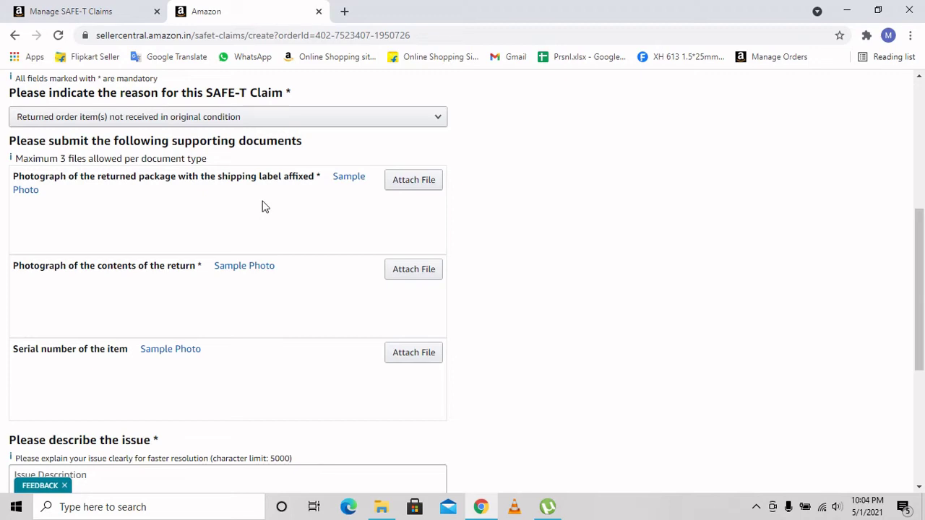
{"action": "left_click", "coordinate": [349, 182]}
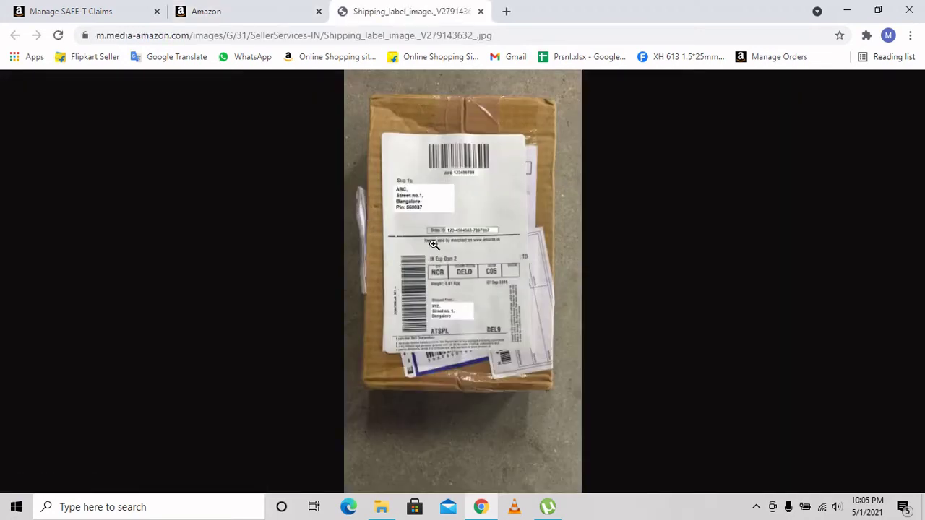
{"action": "left_click", "coordinate": [434, 245]}
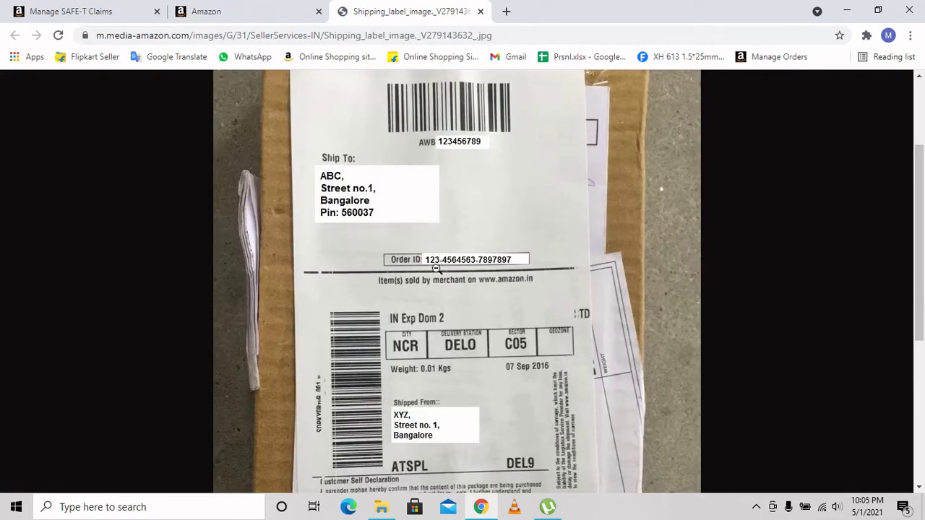
{"action": "left_click", "coordinate": [487, 326]}
{"action": "left_click", "coordinate": [461, 306]}
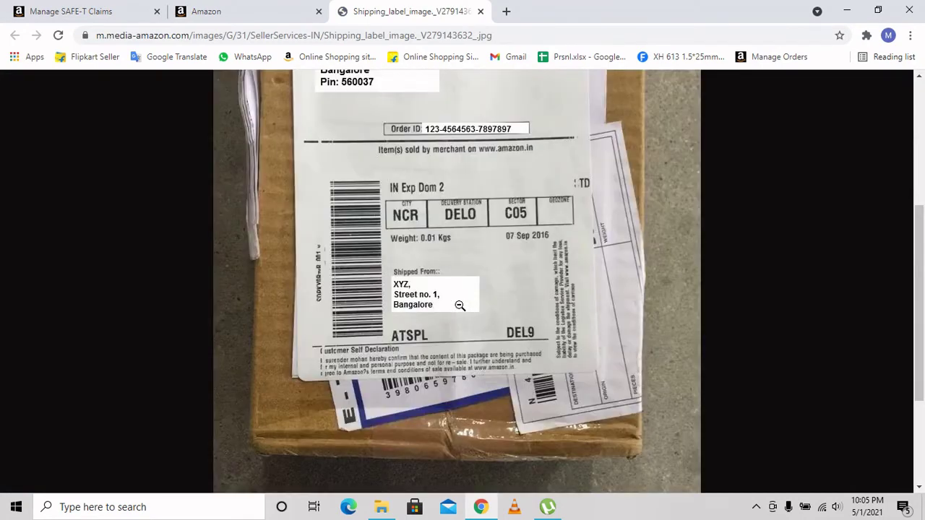
{"action": "scroll", "coordinate": [427, 308], "scroll_direction": "up", "scroll_amount": 1}
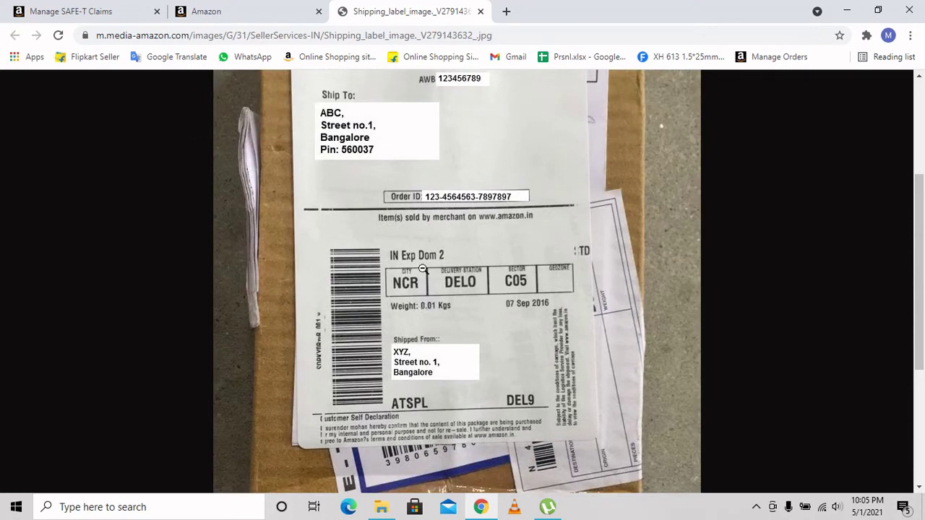
{"action": "left_click", "coordinate": [479, 13]}
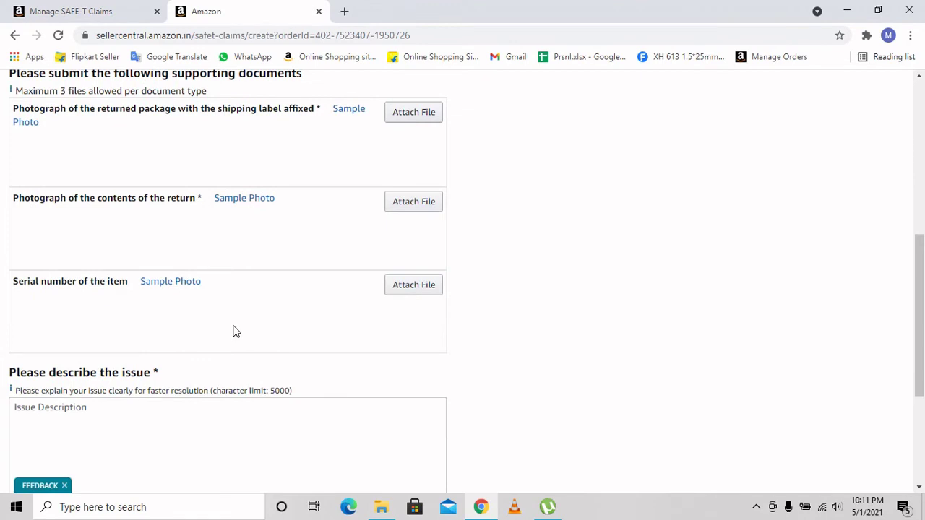
View the sample photo for the item's serial number and return to the claim form
{"action": "left_click", "coordinate": [180, 284]}
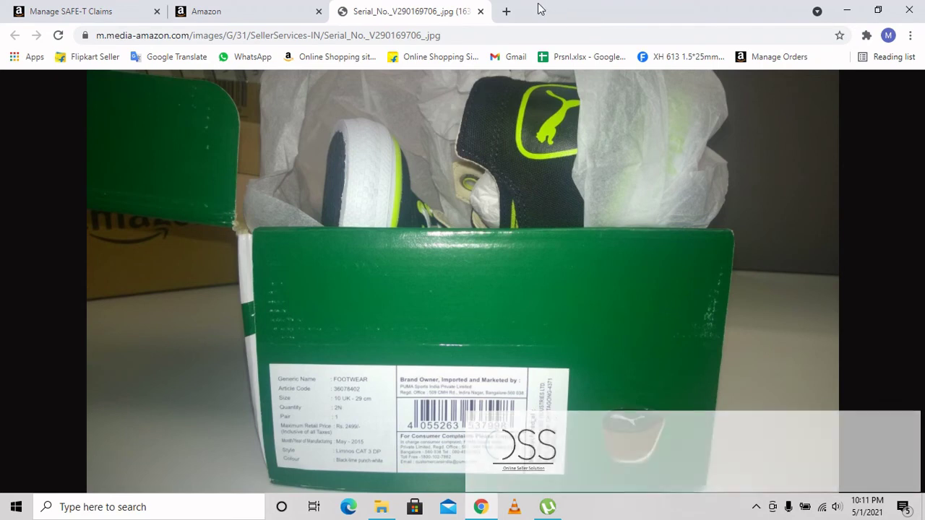
{"action": "left_click", "coordinate": [481, 11]}
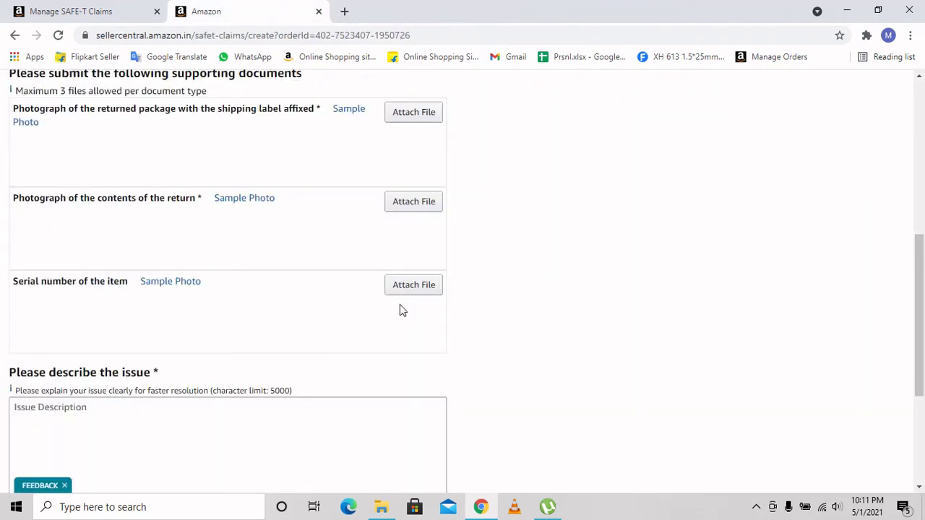
{"action": "scroll", "coordinate": [344, 318], "scroll_direction": "up", "scroll_amount": 1}
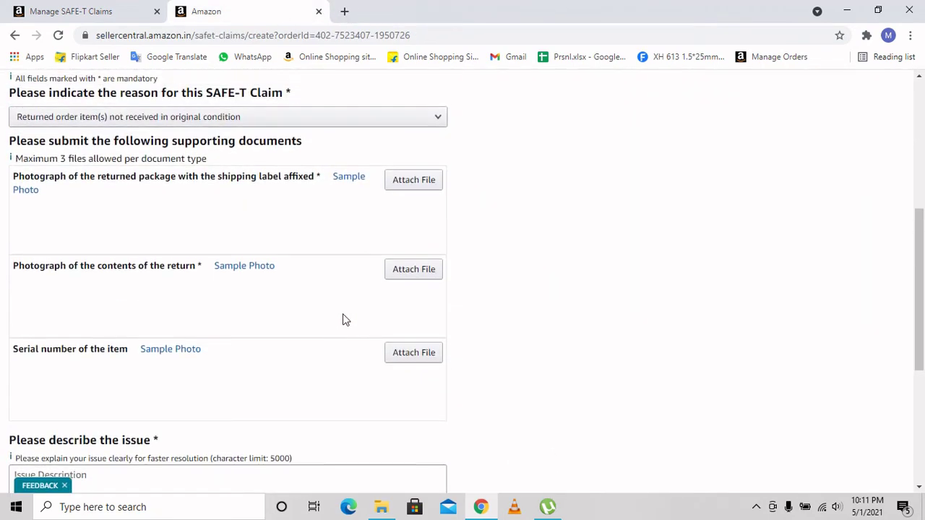
{"action": "scroll", "coordinate": [343, 320], "scroll_direction": "down", "scroll_amount": 1}
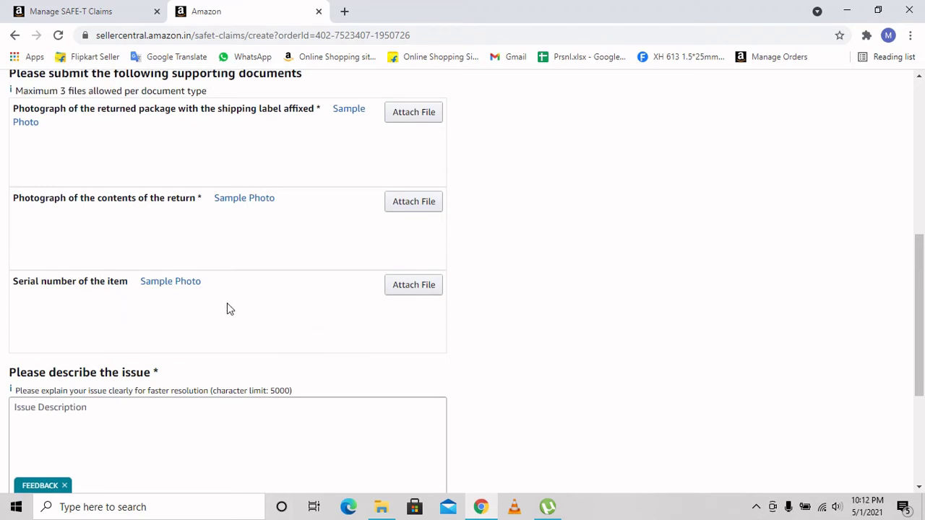
From the Return folder, attach the 4.37.36, 4.37.40 and 4.39.11 PM images as package photographs, and 4.39.38, 4.40.53 and 4.41.16 PM as contents photographs
{"action": "scroll", "coordinate": [246, 325], "scroll_direction": "up", "scroll_amount": 2}
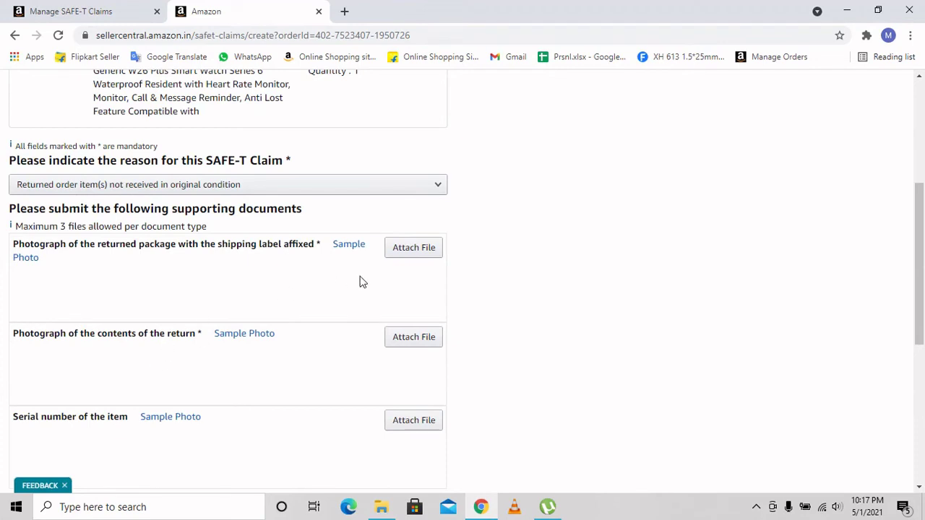
{"action": "scroll", "coordinate": [142, 316], "scroll_direction": "down", "scroll_amount": 2}
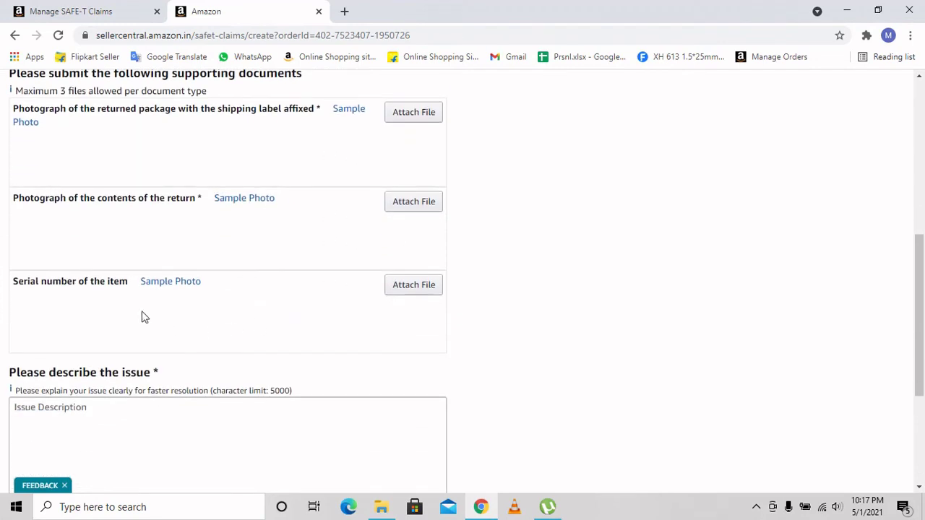
{"action": "scroll", "coordinate": [256, 337], "scroll_direction": "up", "scroll_amount": 2}
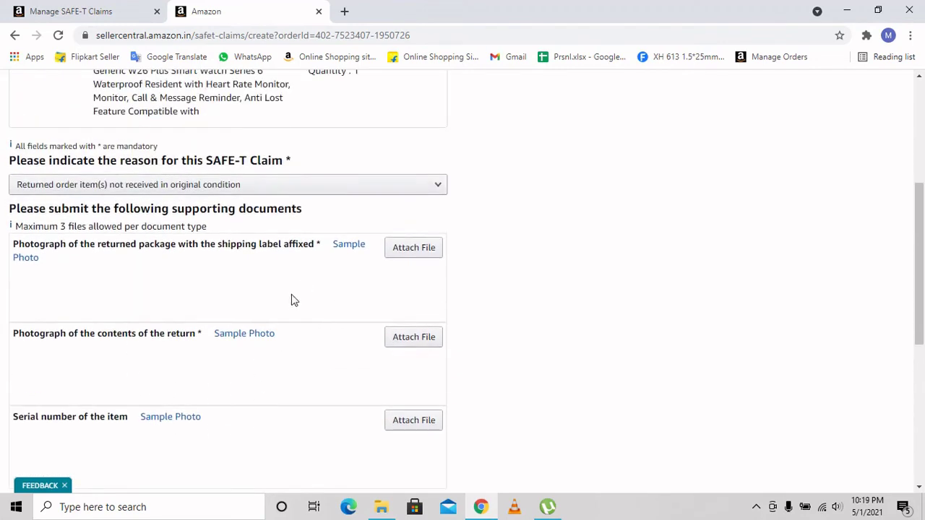
{"action": "left_click", "coordinate": [408, 256]}
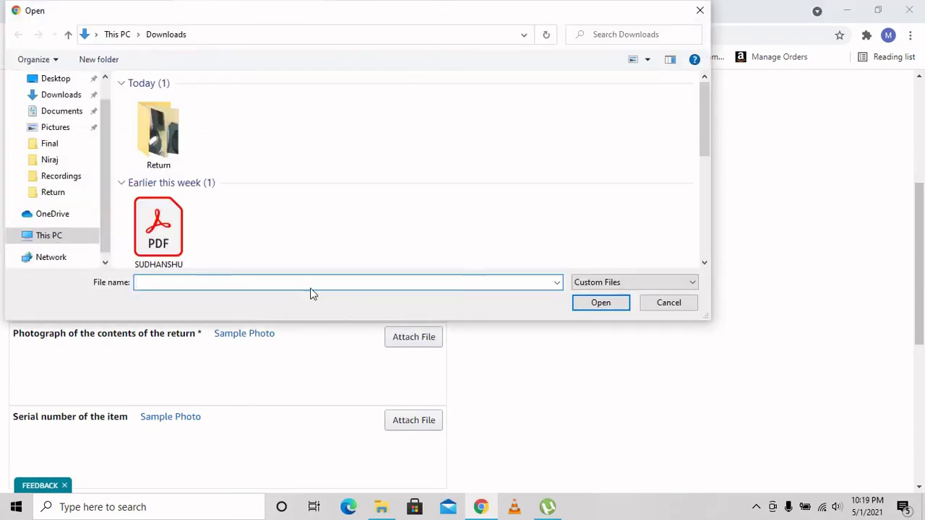
{"action": "double_click", "coordinate": [159, 141]}
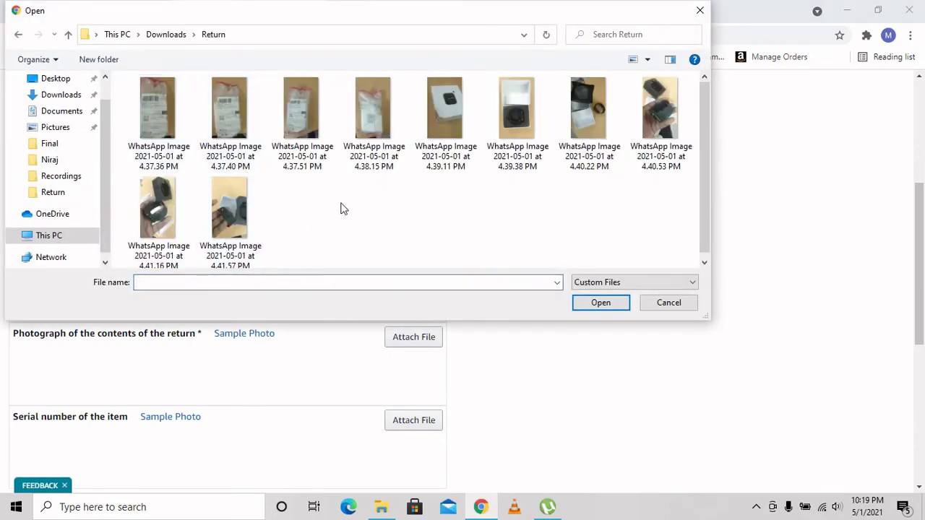
{"action": "double_click", "coordinate": [164, 131]}
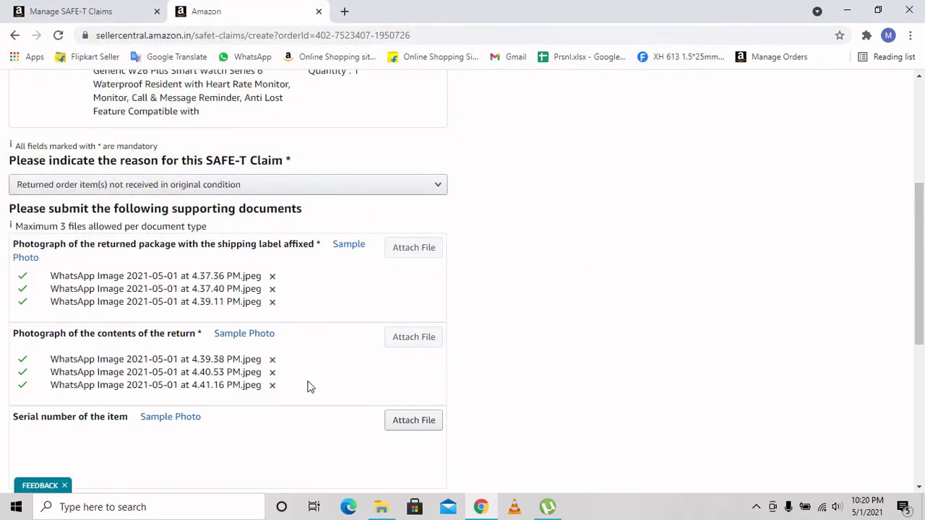
Describe the issue: the packet was dragged, its packing box damaged, and the product scratched, looking old and no longer usable
{"action": "scroll", "coordinate": [303, 359], "scroll_direction": "down", "scroll_amount": 4}
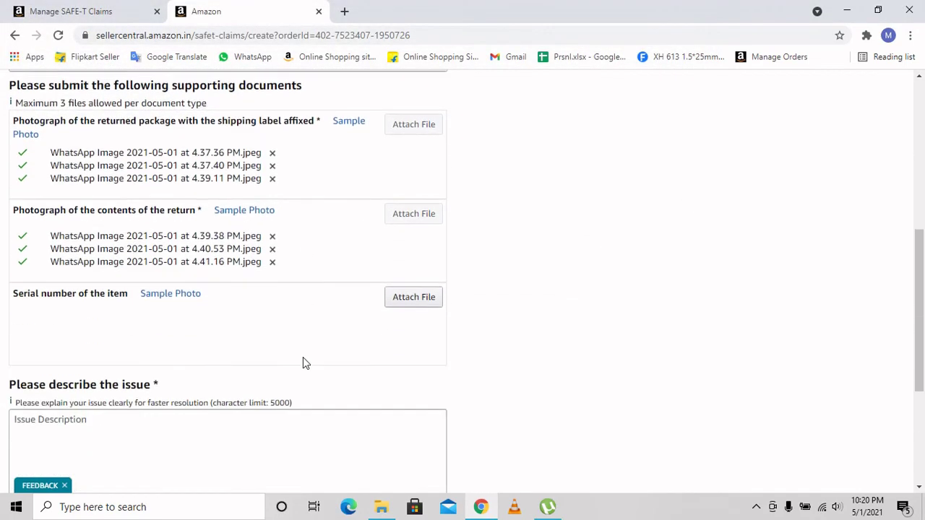
{"action": "left_click", "coordinate": [52, 292]}
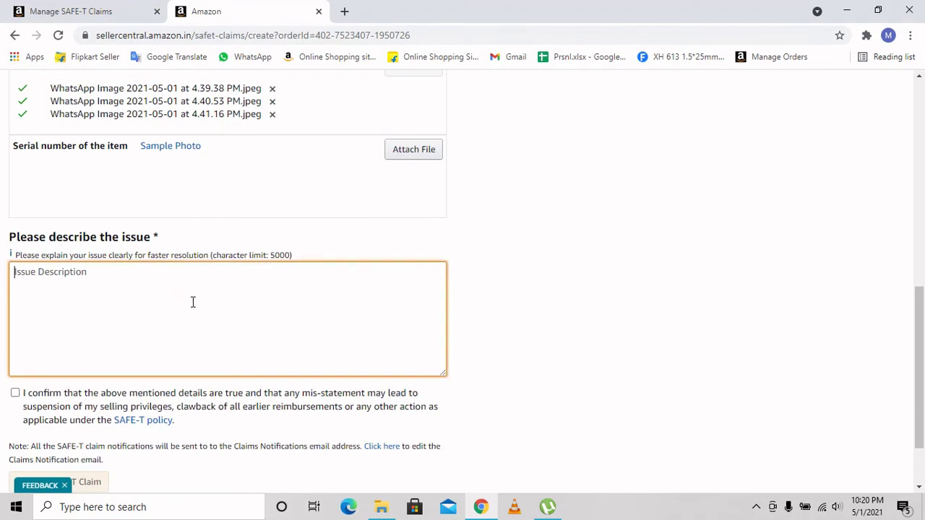
{"action": "type", "text": "The packet has been dragged, causing its packing box to be damaged. And there have been scratches on the man product, due to which it looks old too. Can no longer use it again."}
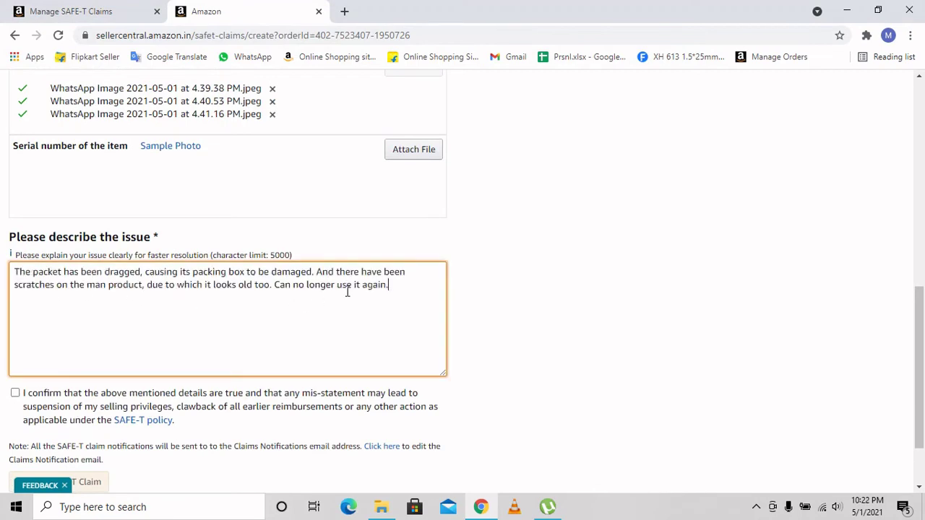
Review the completed form, confirm that the mentioned details are true, and submit the SAFE-T claim
{"action": "scroll", "coordinate": [350, 314], "scroll_direction": "up", "scroll_amount": 5}
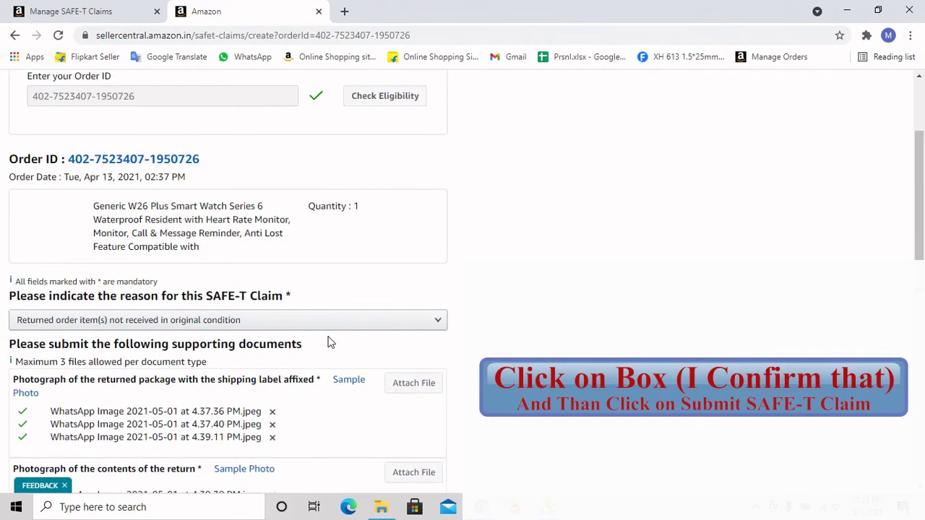
{"action": "scroll", "coordinate": [221, 218], "scroll_direction": "down", "scroll_amount": 2}
{"action": "scroll", "coordinate": [281, 308], "scroll_direction": "down", "scroll_amount": 3}
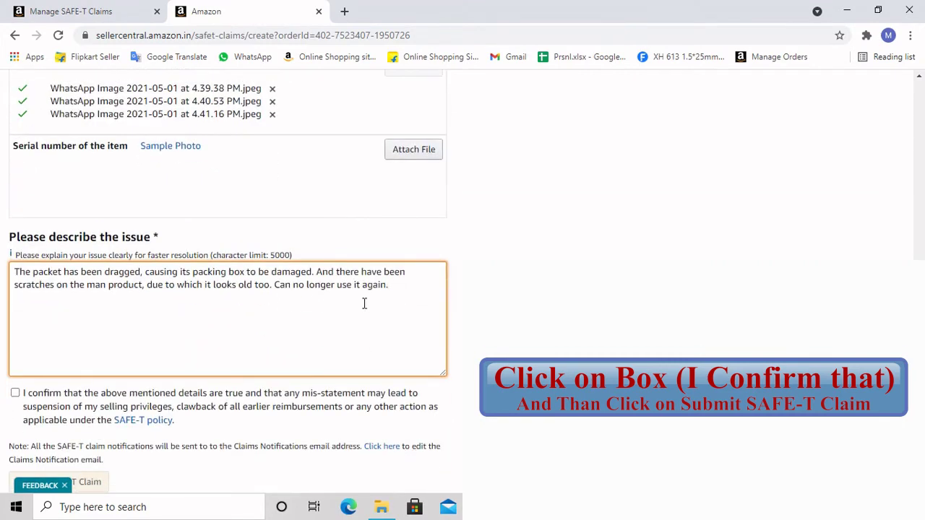
{"action": "scroll", "coordinate": [238, 304], "scroll_direction": "down", "scroll_amount": 1}
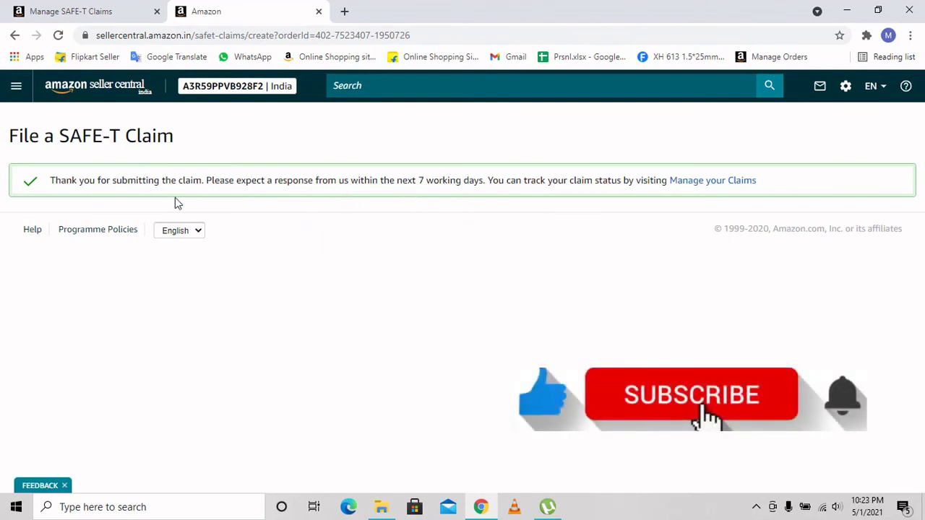
Open the Manage SAFE-T Claims page and check the status of the newly filed claim
{"action": "left_click", "coordinate": [15, 87]}
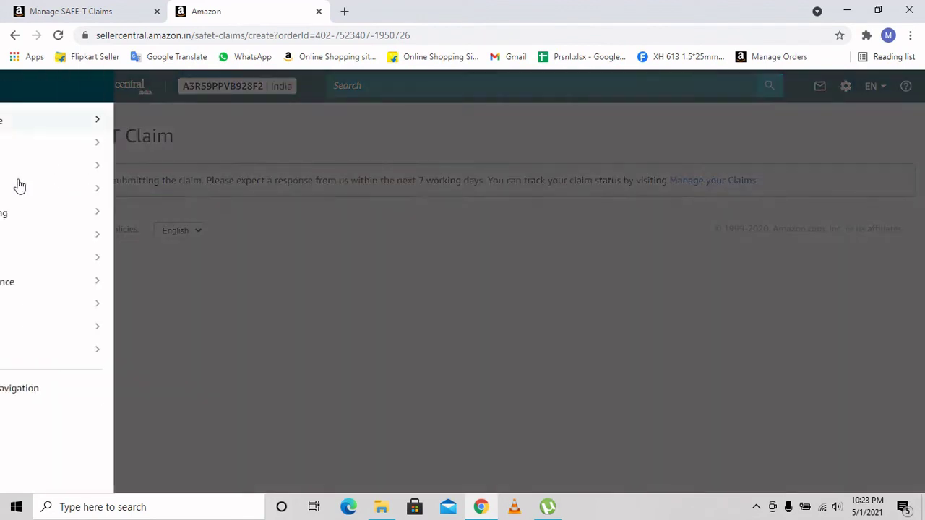
{"action": "mouse_move", "coordinate": [20, 242]}
{"action": "mouse_move", "coordinate": [81, 191]}
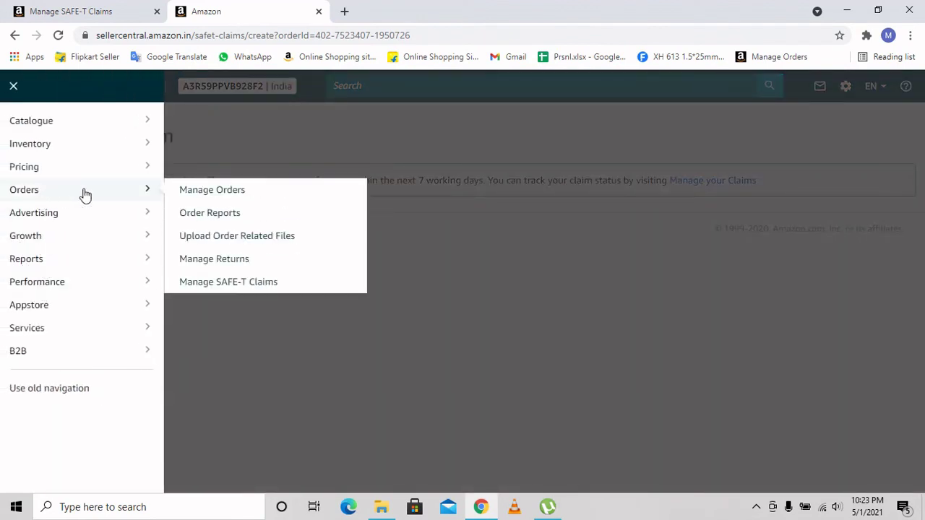
{"action": "left_click", "coordinate": [250, 284]}
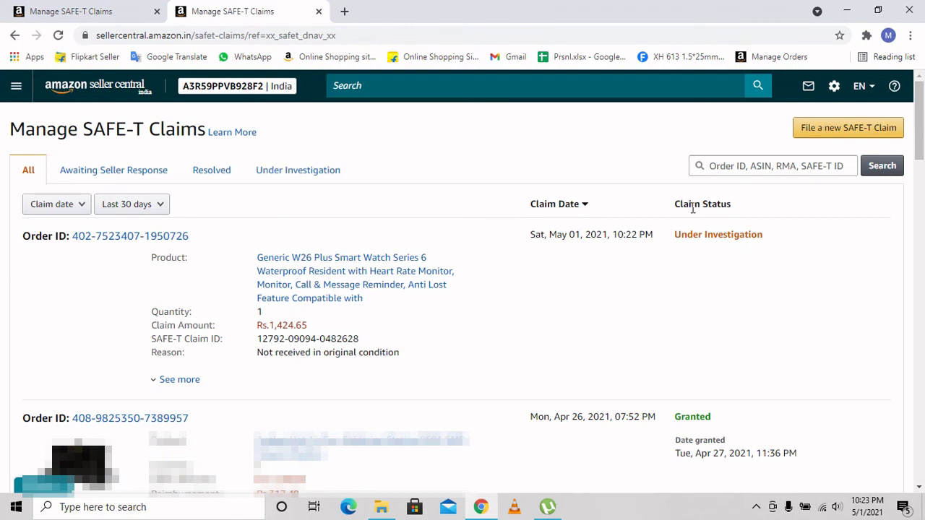
{"action": "triple_click", "coordinate": [752, 234]}
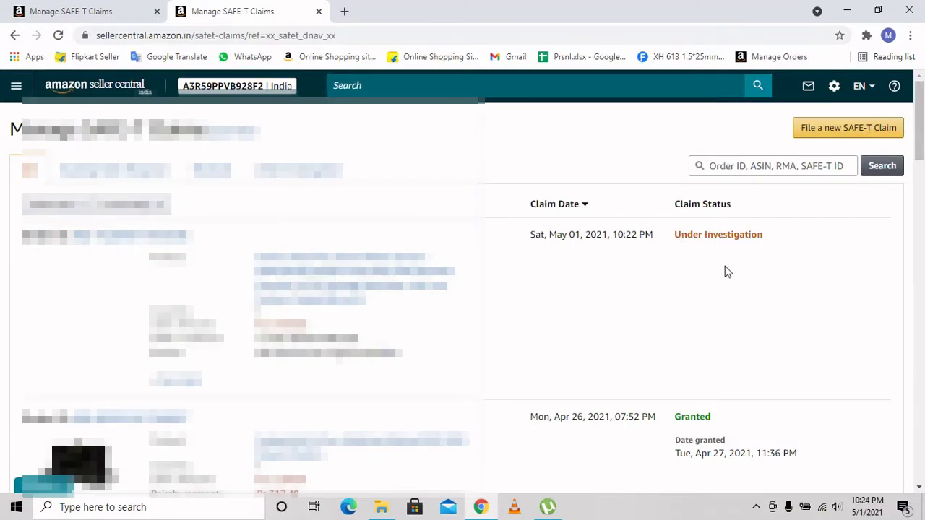
Look through the earlier SAFE-T claims and compare their claim statuses and decision dates with the new claim
{"action": "scroll", "coordinate": [723, 274], "scroll_direction": "down", "scroll_amount": 3}
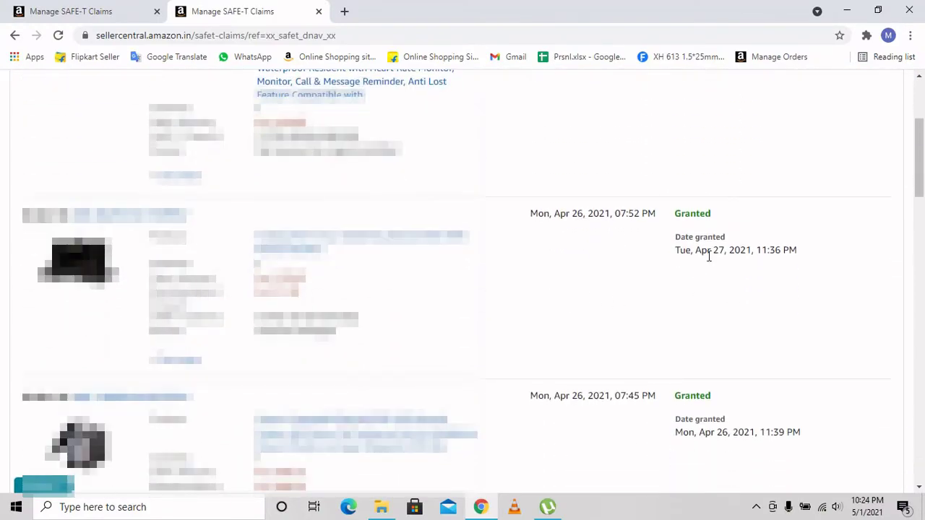
{"action": "scroll", "coordinate": [698, 350], "scroll_direction": "down", "scroll_amount": 5}
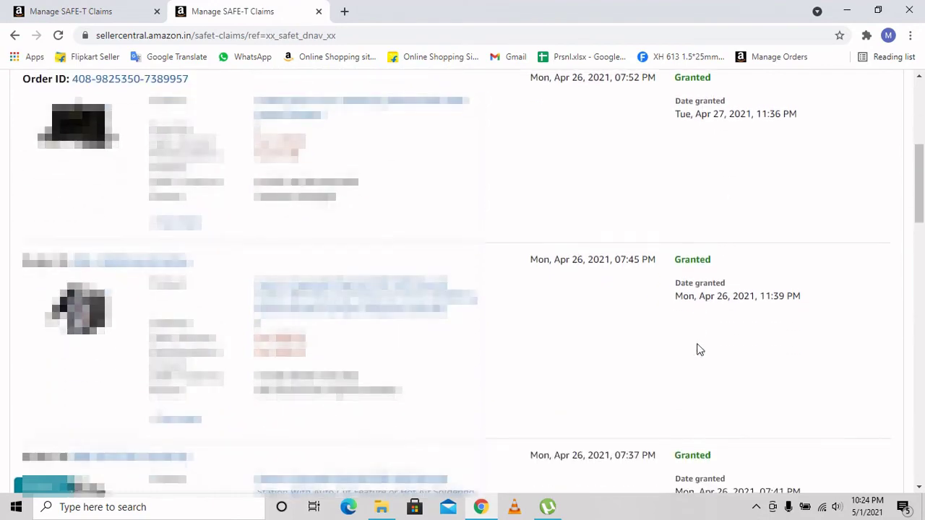
{"action": "scroll", "coordinate": [698, 354], "scroll_direction": "down", "scroll_amount": 1}
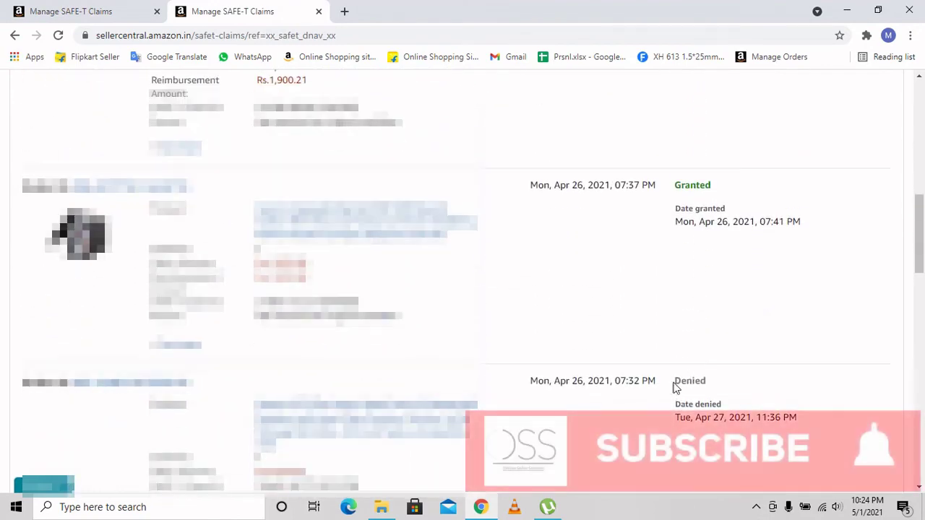
{"action": "double_click", "coordinate": [683, 382]}
{"action": "scroll", "coordinate": [656, 393], "scroll_direction": "up", "scroll_amount": 5}
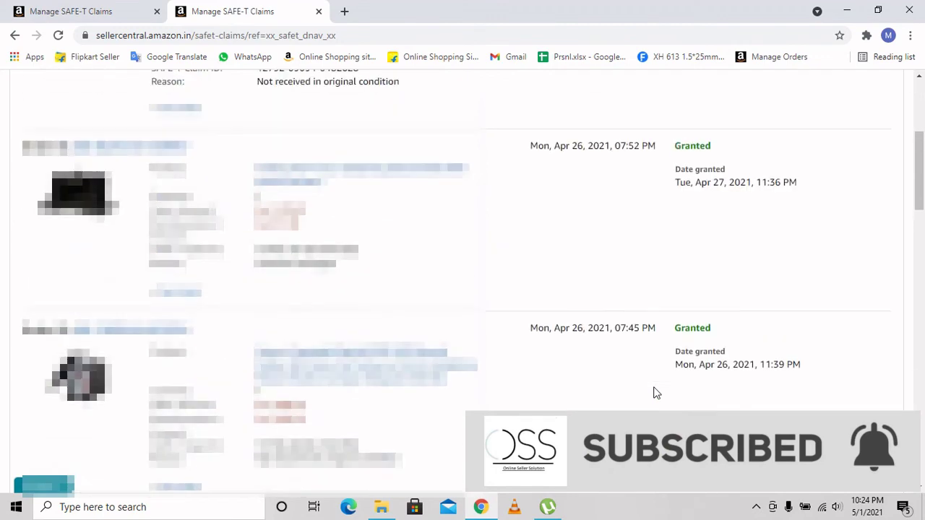
{"action": "scroll", "coordinate": [712, 196], "scroll_direction": "up", "scroll_amount": 4}
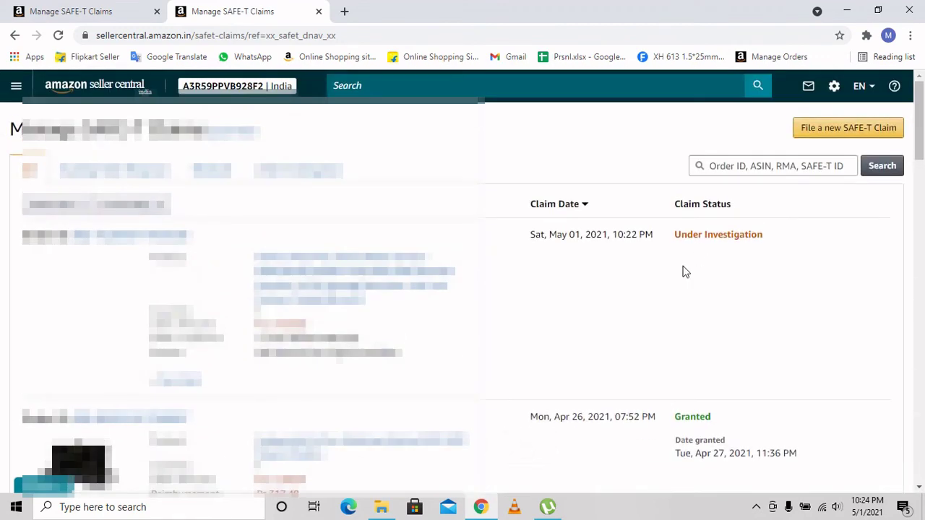
{"action": "scroll", "coordinate": [432, 342], "scroll_direction": "down", "scroll_amount": 2}
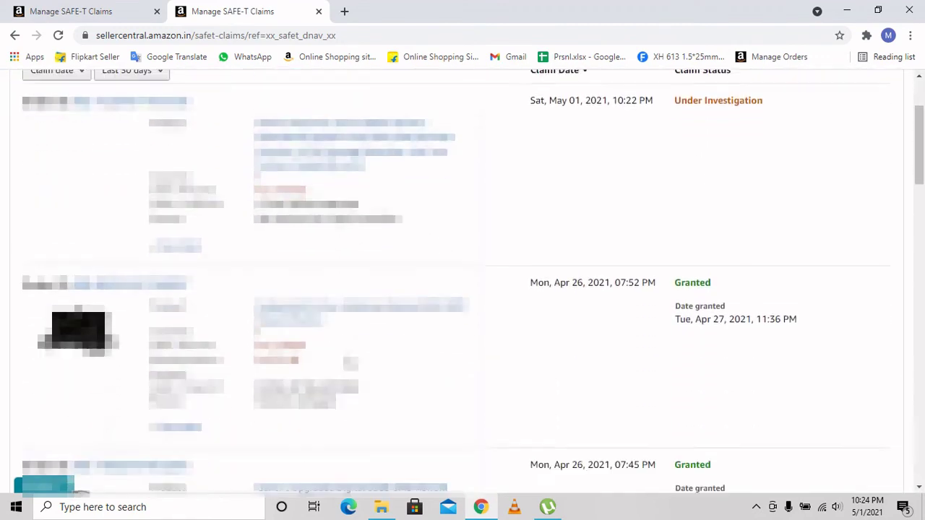
{"action": "scroll", "coordinate": [577, 336], "scroll_direction": "up", "scroll_amount": 2}
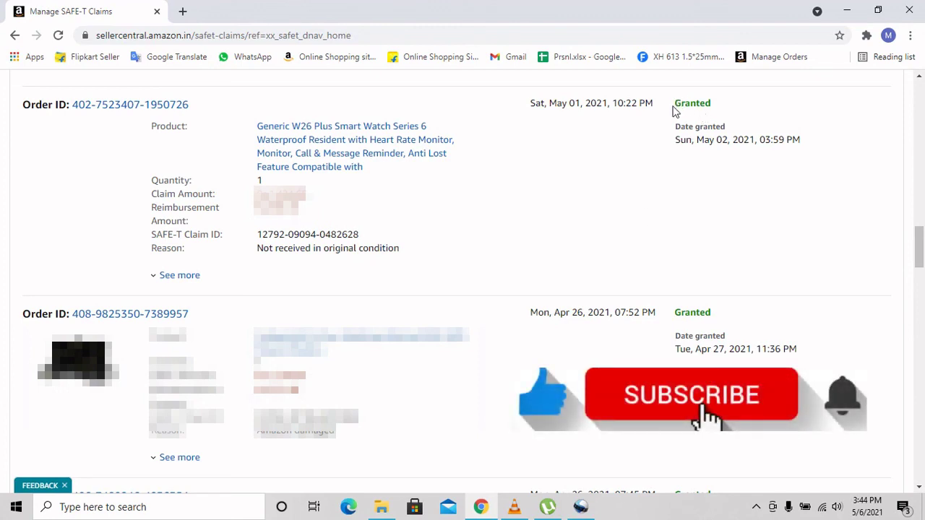
Recheck the smart watch claim's status, order and SAFE-T claim details in the claims list
{"action": "left_click_drag", "start_coordinate": [672, 105], "coordinate": [714, 107]}
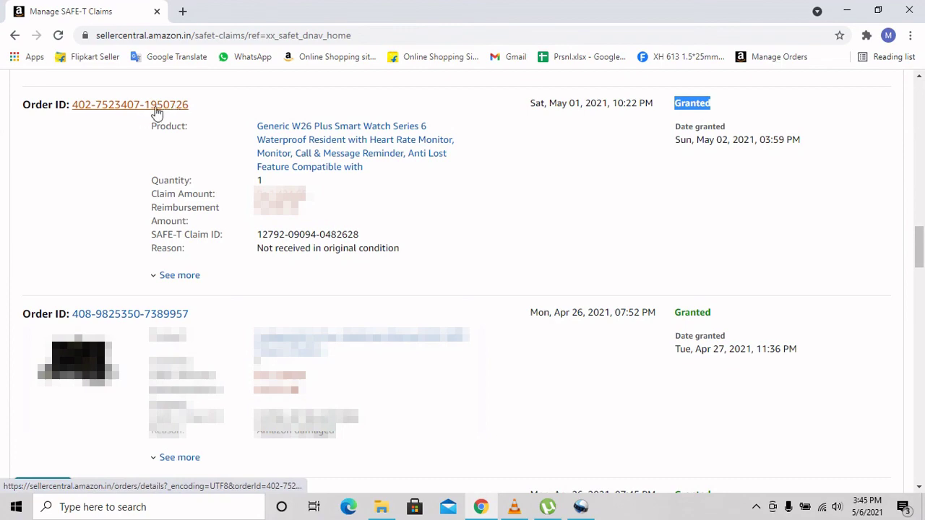
{"action": "left_click", "coordinate": [359, 231]}
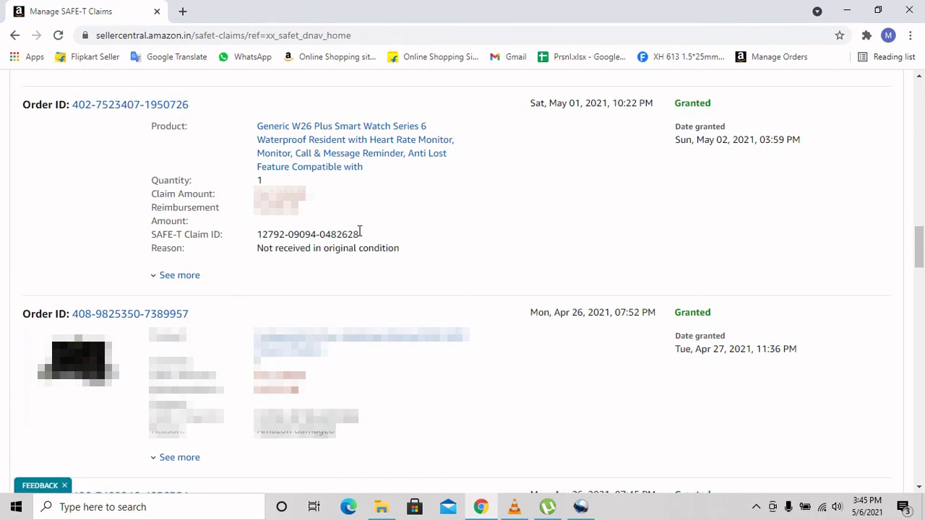